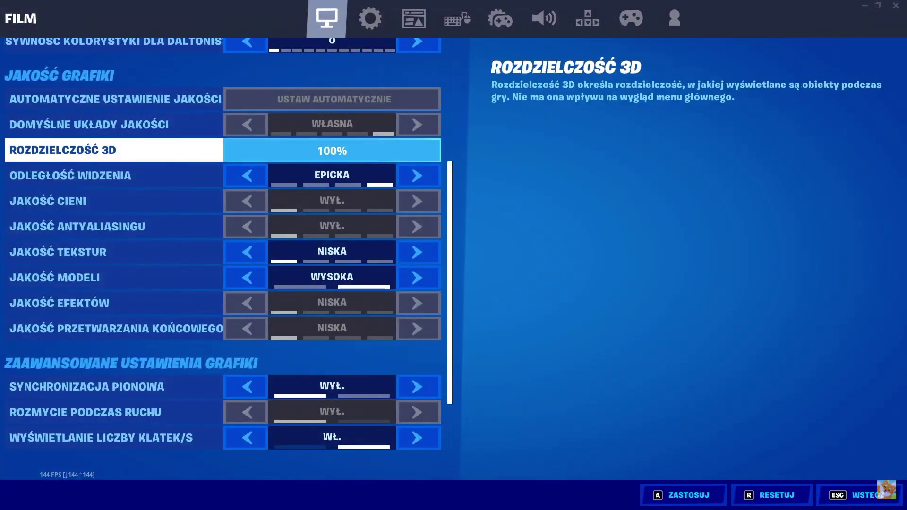
Try a lower view distance, return it to EPICKA, and set the model quality to NISKA.
{"action": "left_click", "coordinate": [246, 176]}
{"action": "key", "text": "Left"}
{"action": "key", "text": "Right"}
{"action": "key", "text": "Right"}
{"action": "key", "text": "Down"}
{"action": "key", "text": "Down"}
{"action": "key", "text": "Left"}
{"action": "scroll", "coordinate": [114, 226], "scroll_direction": "down", "scroll_amount": 3}
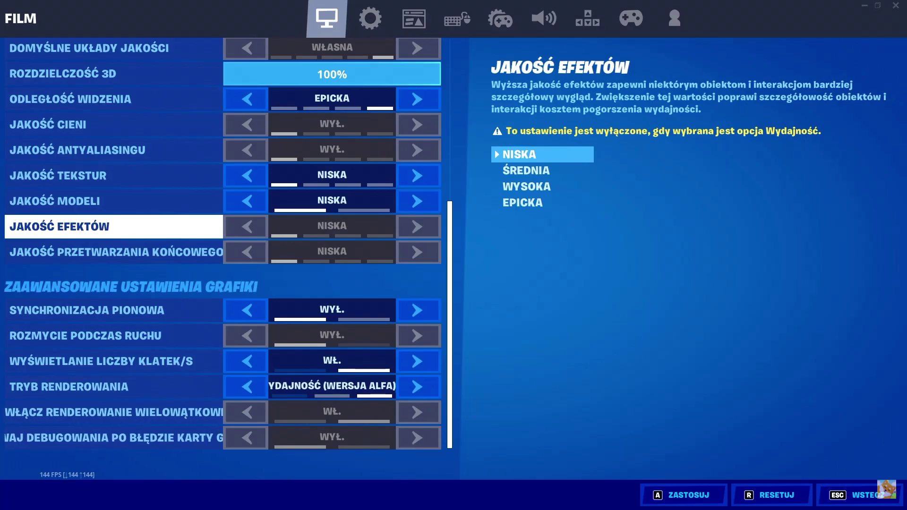
Review the graphics quality and advanced graphics settings, including view distance, textures, effects and vertical sync.
{"action": "key", "text": "Down"}
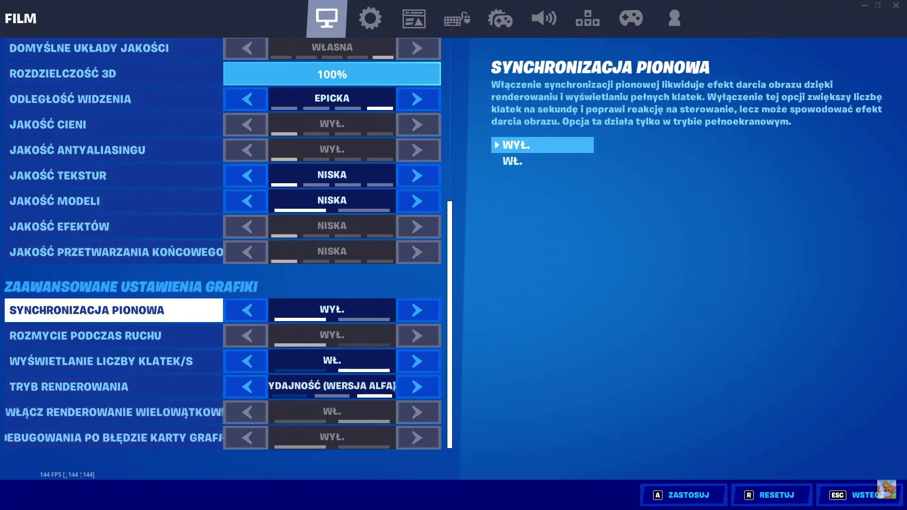
{"action": "key", "text": "Down"}
{"action": "key", "text": "Up"}
{"action": "key", "text": "Up"}
{"action": "key", "text": "Up"}
{"action": "key", "text": "Up"}
{"action": "key", "text": "Up"}
{"action": "key", "text": "Up"}
{"action": "key", "text": "Up"}
{"action": "key", "text": "Up"}
{"action": "key", "text": "Up"}
{"action": "key", "text": "Up"}
{"action": "key", "text": "Up"}
{"action": "key", "text": "Up"}
{"action": "key", "text": "Up"}
{"action": "key", "text": "Up"}
{"action": "key", "text": "Up"}
{"action": "key", "text": "Up"}
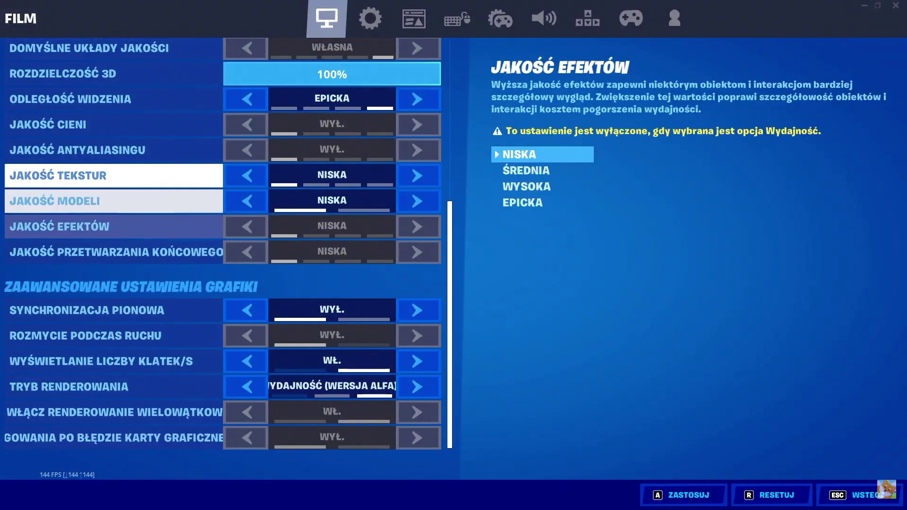
{"action": "key", "text": "Down"}
{"action": "key", "text": "Down"}
{"action": "key", "text": "Down"}
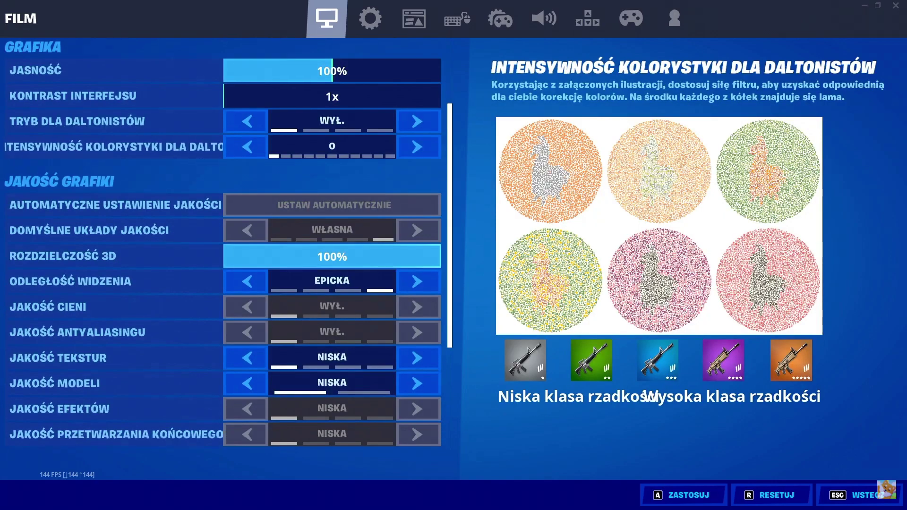
{"action": "key", "text": "Down"}
{"action": "key", "text": "Down"}
{"action": "key", "text": "Down"}
{"action": "key", "text": "Down"}
{"action": "key", "text": "Down"}
{"action": "key", "text": "Down"}
{"action": "key", "text": "Down"}
{"action": "key", "text": "Up"}
{"action": "key", "text": "Up"}
{"action": "key", "text": "Up"}
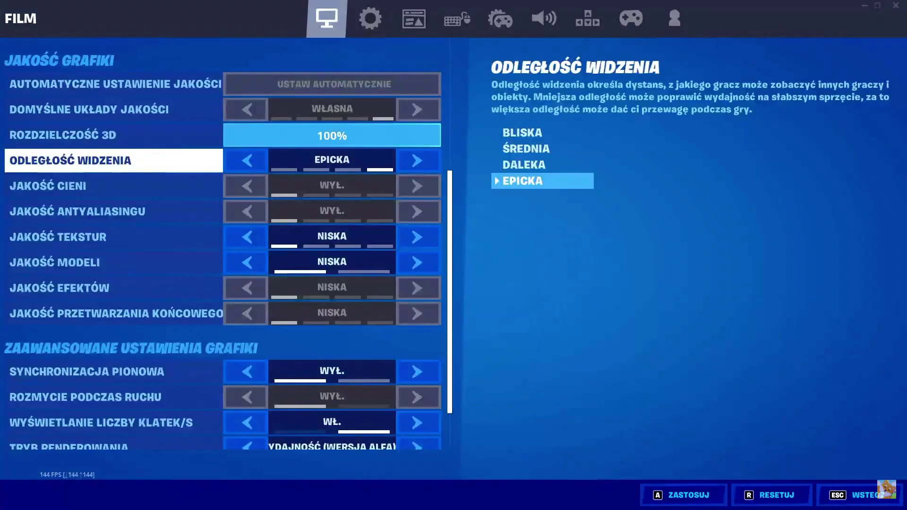
{"action": "key", "text": "Down"}
{"action": "key", "text": "Down"}
{"action": "key", "text": "Up"}
{"action": "key", "text": "Down"}
{"action": "key", "text": "Down"}
{"action": "key", "text": "Down"}
{"action": "key", "text": "Down"}
{"action": "key", "text": "Up"}
{"action": "key", "text": "Up"}
{"action": "key", "text": "Up"}
{"action": "key", "text": "Up"}
{"action": "key", "text": "Up"}
{"action": "key", "text": "Up"}
{"action": "key", "text": "Up"}
{"action": "key", "text": "Up"}
{"action": "key", "text": "Up"}
{"action": "key", "text": "Up"}
{"action": "key", "text": "Down"}
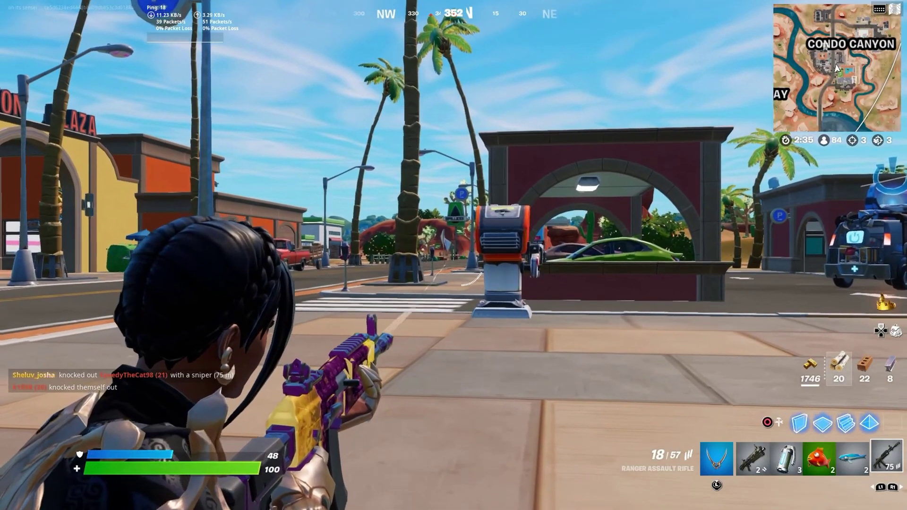
{"action": "left_click", "coordinate": [454, 257]}
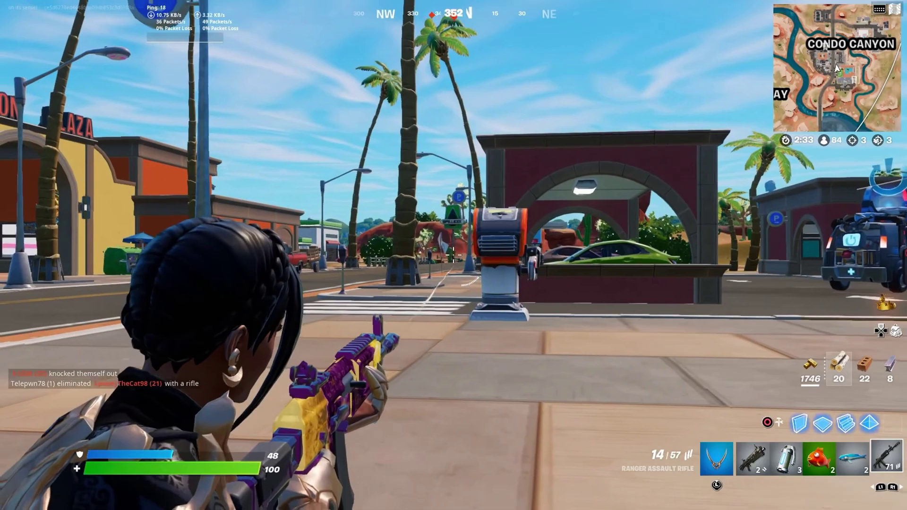
{"action": "left_click", "coordinate": [453, 257]}
{"action": "left_click", "coordinate": [454, 257]}
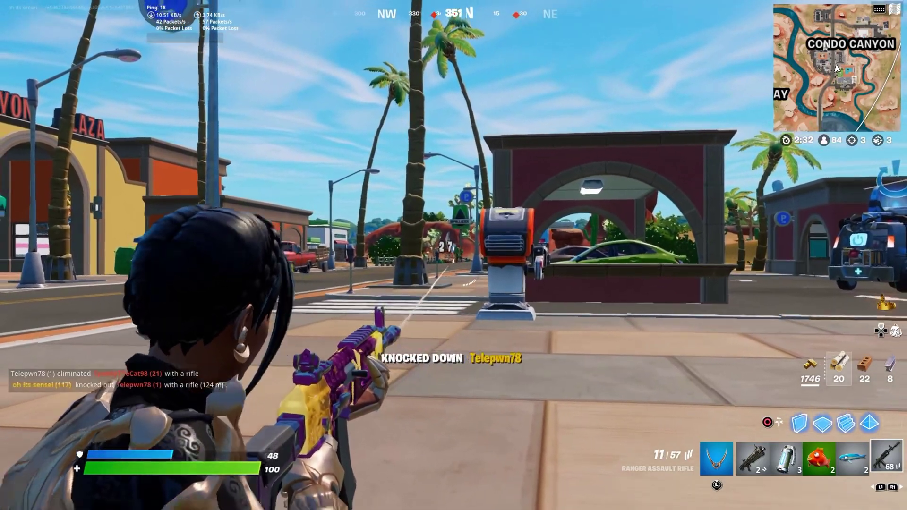
{"action": "key", "text": "w"}
{"action": "key", "text": "r"}
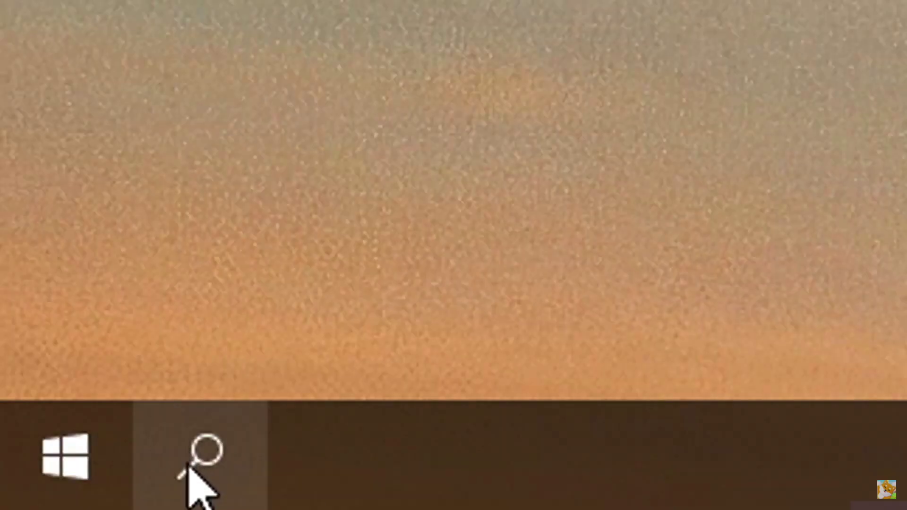
Switch to Windows, find and open Ten komputer, and display the computer's system properties.
{"action": "left_click", "coordinate": [34, 500]}
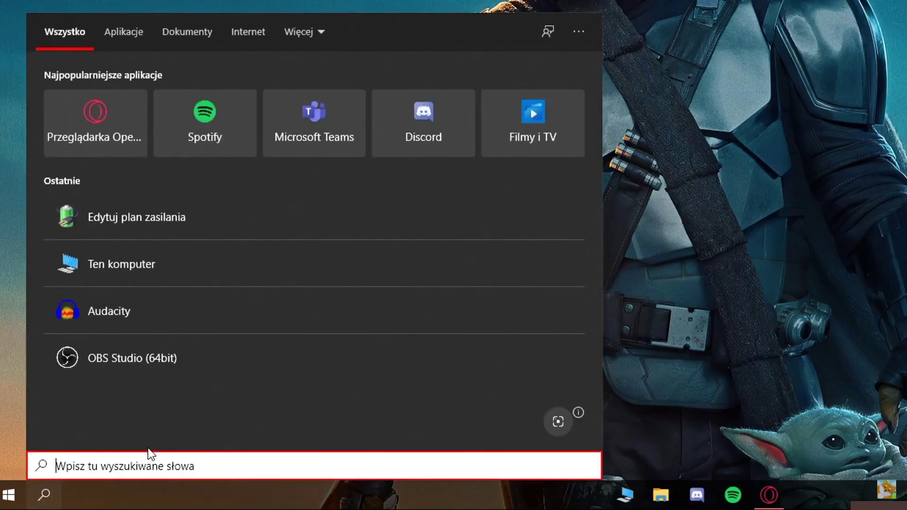
{"action": "type", "text": "ten"}
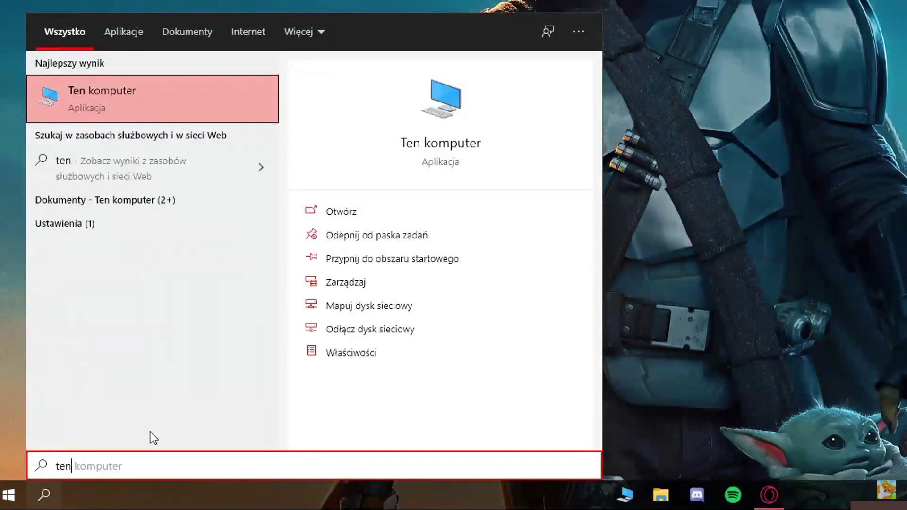
{"action": "key", "text": "Return"}
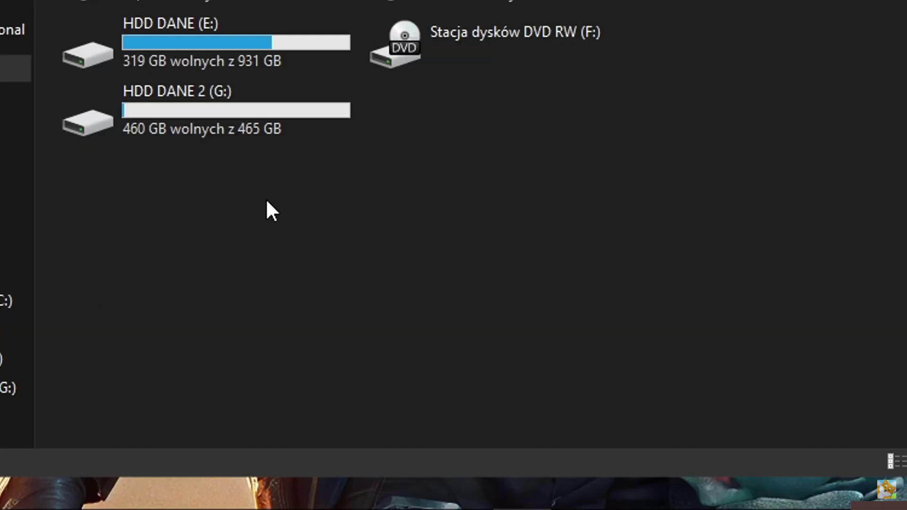
{"action": "right_click", "coordinate": [331, 372]}
{"action": "left_click", "coordinate": [408, 457]}
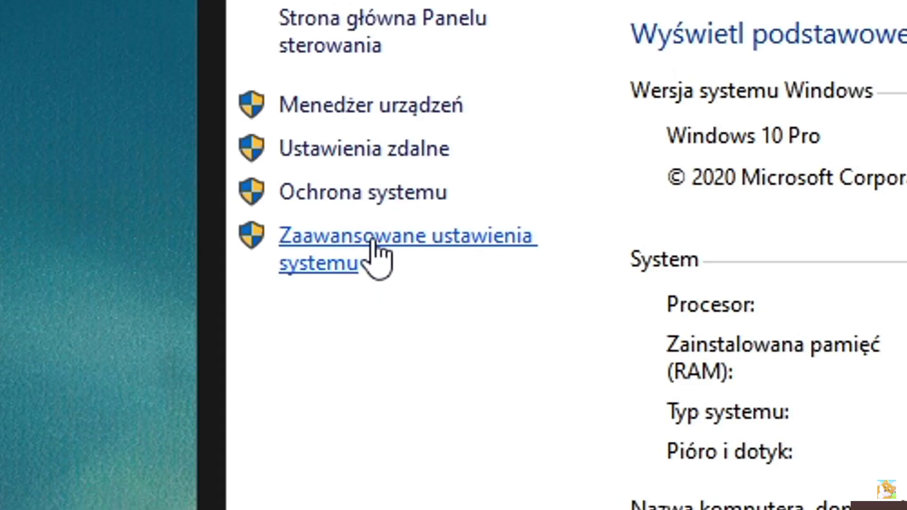
Open the performance options from the advanced system settings and reposition the dialog so the visual effects choices can be seen.
{"action": "left_click", "coordinate": [376, 250]}
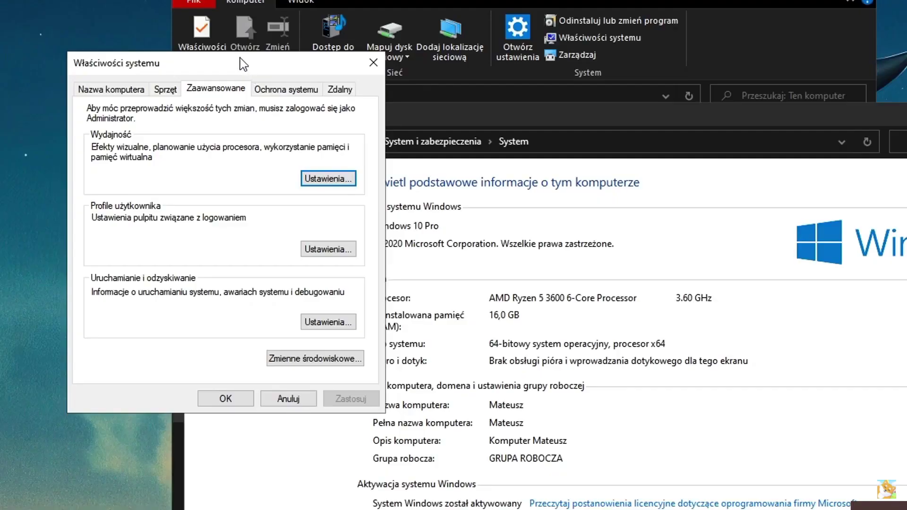
{"action": "left_click_drag", "start_coordinate": [239, 61], "coordinate": [517, 92]}
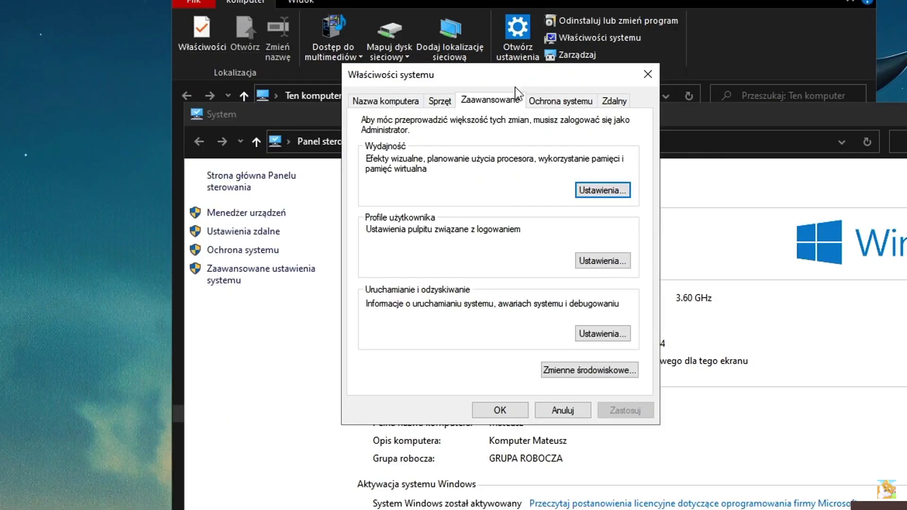
{"action": "left_click", "coordinate": [614, 192]}
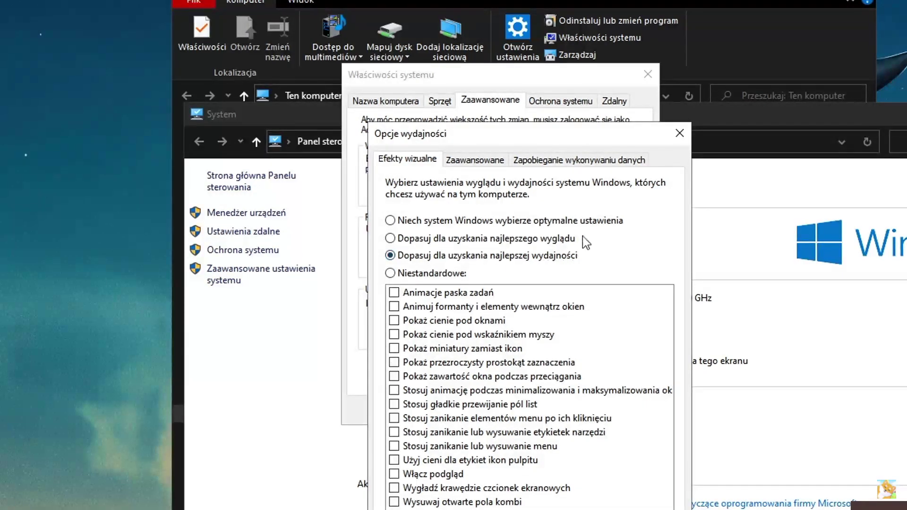
{"action": "left_click_drag", "start_coordinate": [581, 137], "coordinate": [569, 26]}
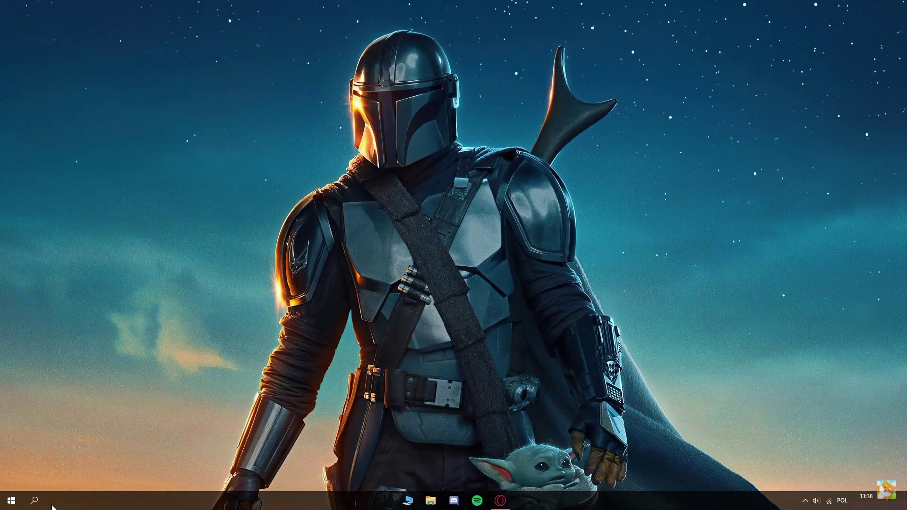
Find and open Edytuj plan zasilania, and go up to the Opcje zasilania overview.
{"action": "left_click", "coordinate": [35, 501]}
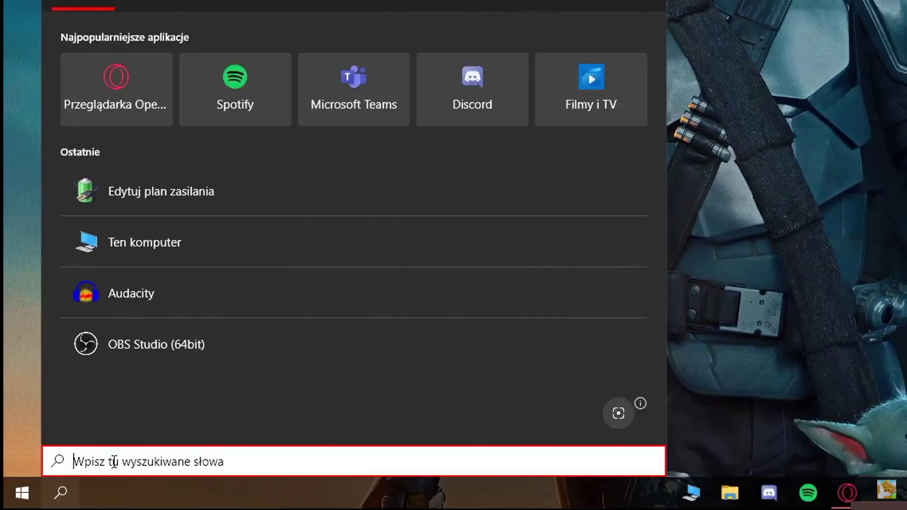
{"action": "type", "text": "edytuj"}
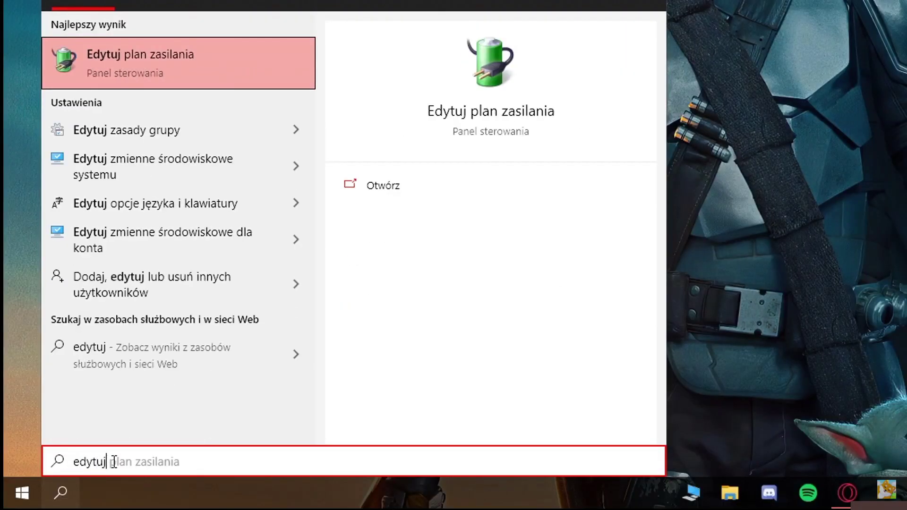
{"action": "key", "text": "Return"}
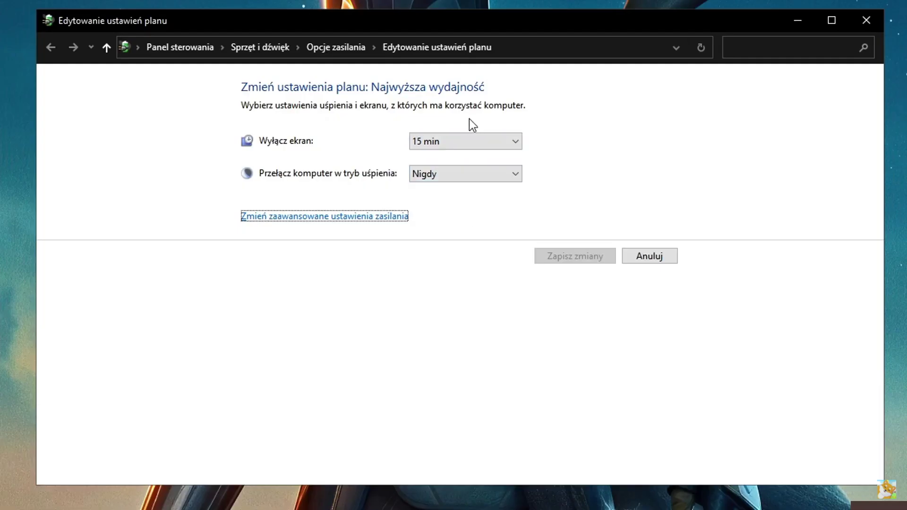
{"action": "left_click", "coordinate": [330, 48]}
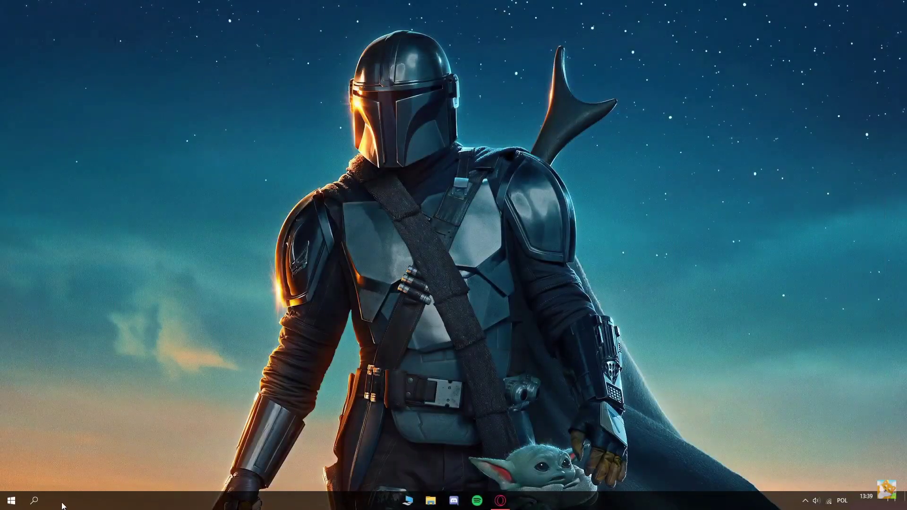
Open the Windows Settings app and go to the Tryb gry page under Granie.
{"action": "left_click", "coordinate": [43, 500]}
{"action": "type", "text": "ustawienia"}
{"action": "key", "text": "Return"}
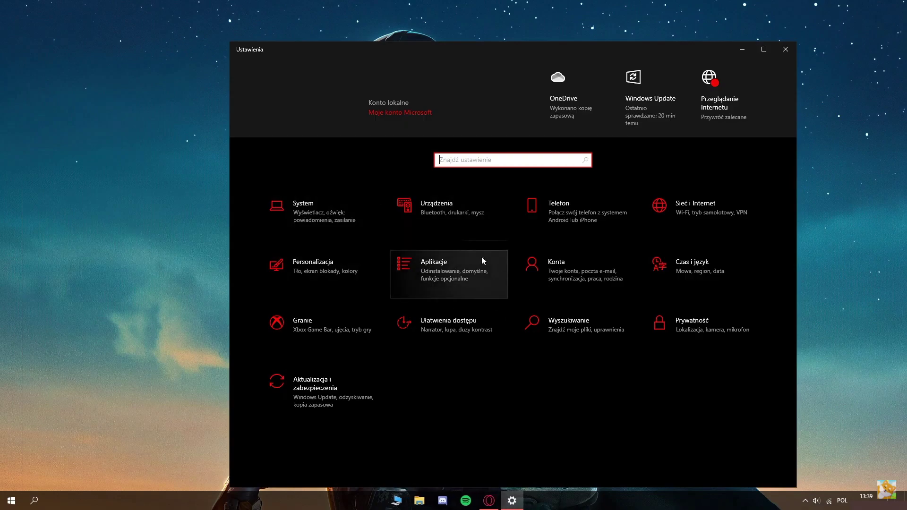
{"action": "left_click", "coordinate": [308, 319]}
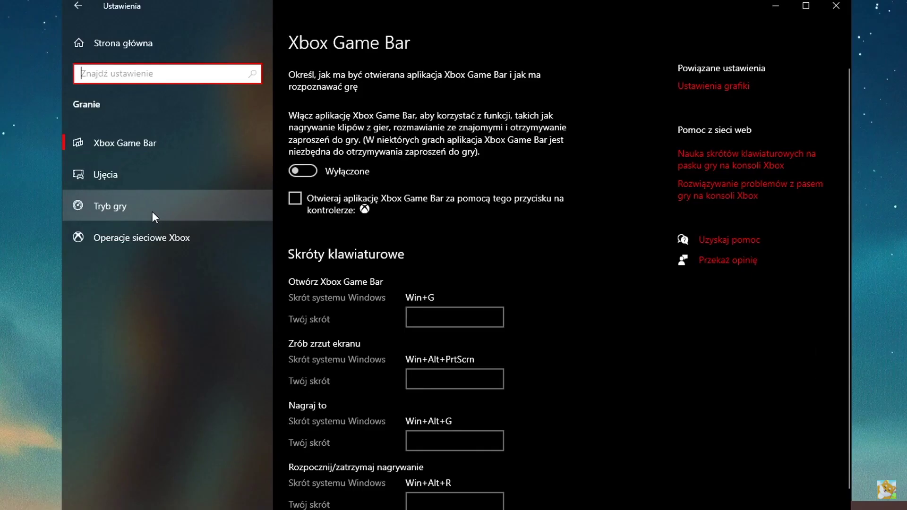
{"action": "left_click", "coordinate": [152, 211]}
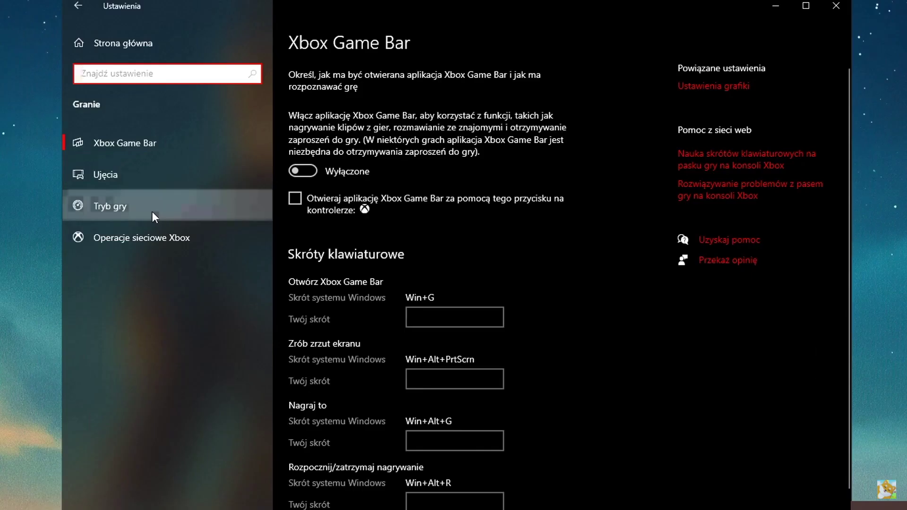
Toggle Tryb gry and leave it switched on.
{"action": "left_click", "coordinate": [304, 133]}
{"action": "left_click", "coordinate": [304, 134]}
{"action": "left_click", "coordinate": [303, 134]}
{"action": "left_click", "coordinate": [301, 138]}
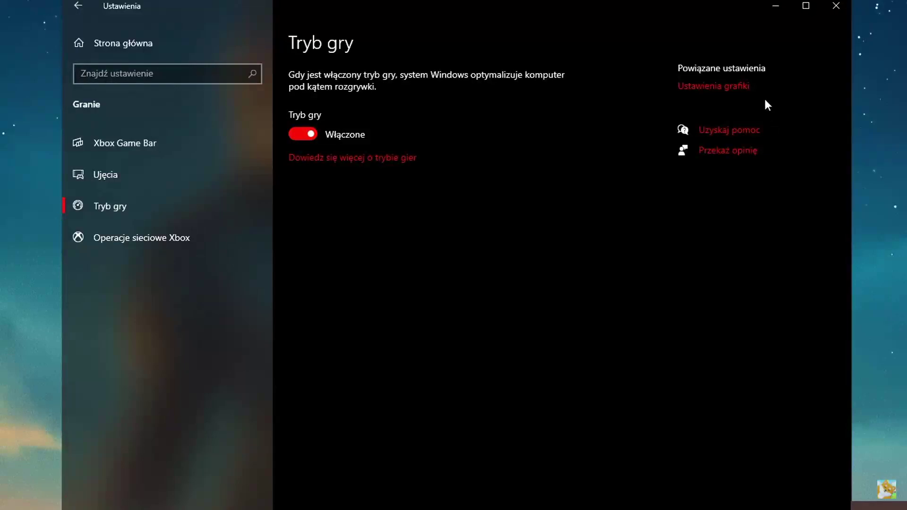
Open the related graphics settings, keep Aplikacja klasyczna as the app type, and start browsing for a program.
{"action": "left_click", "coordinate": [701, 93]}
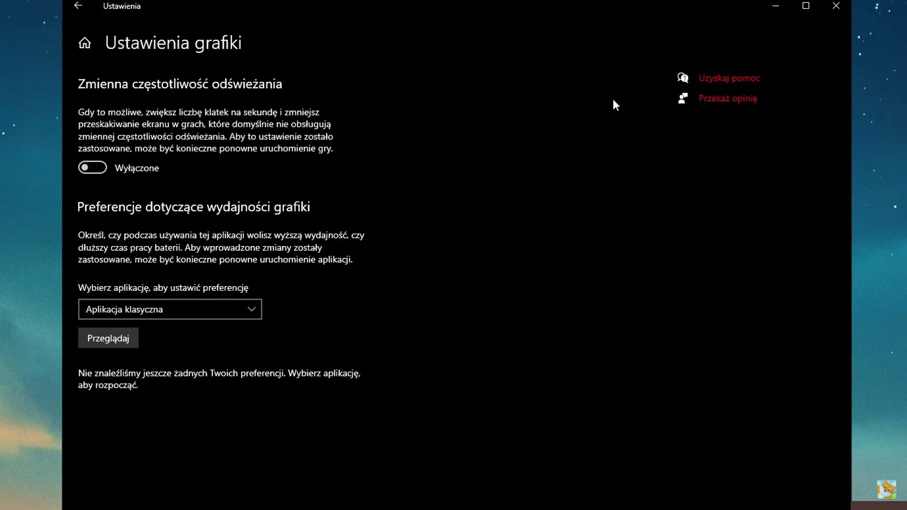
{"action": "left_click", "coordinate": [150, 316]}
{"action": "left_click", "coordinate": [147, 313]}
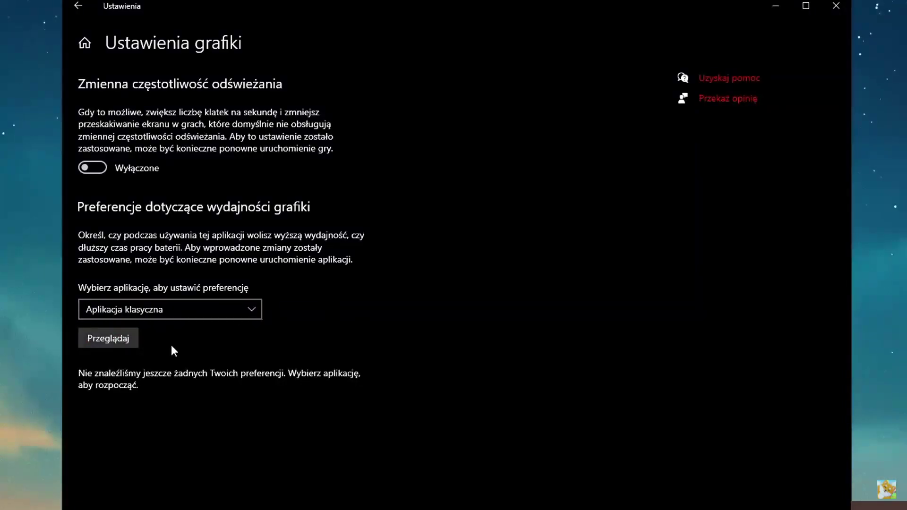
{"action": "left_click", "coordinate": [108, 337]}
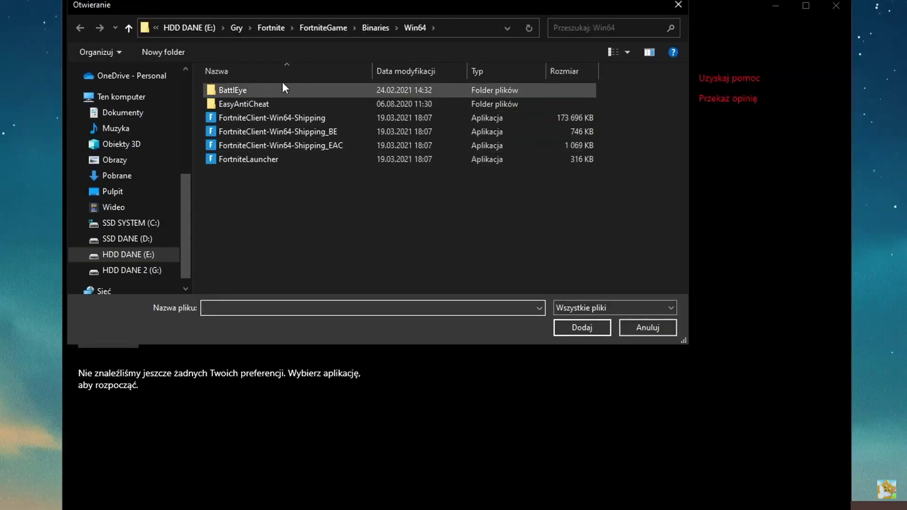
Add FortniteClient-Win64-Shipping from Gry\Fortnite\FortniteGame\Binaries\Win64 on drive E: to the graphics performance preferences.
{"action": "left_click", "coordinate": [239, 30]}
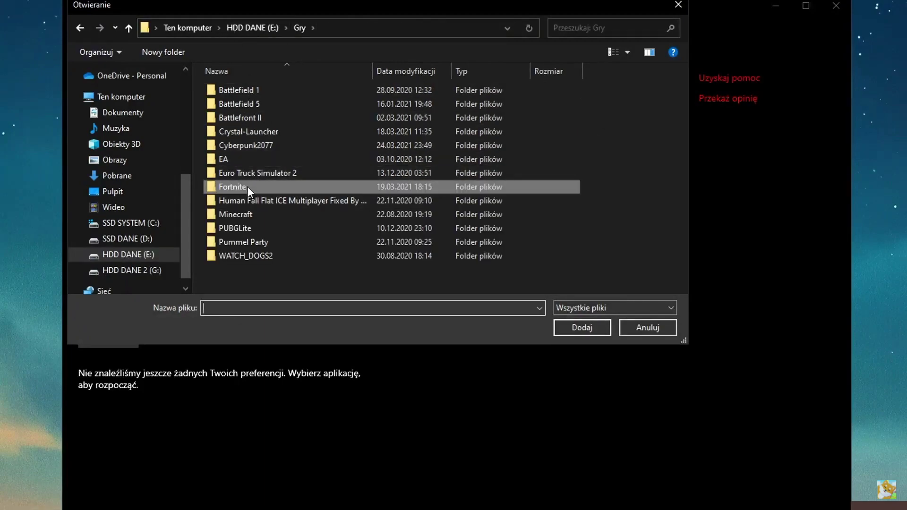
{"action": "double_click", "coordinate": [248, 187]}
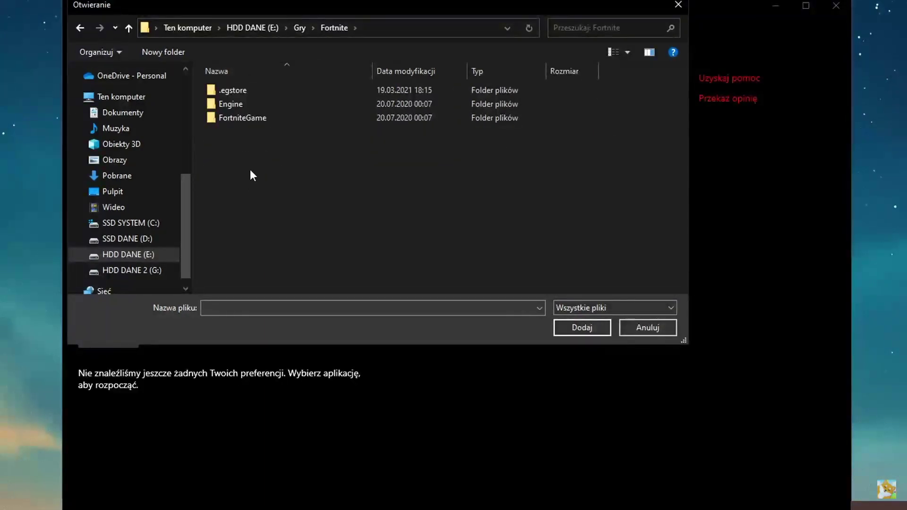
{"action": "double_click", "coordinate": [265, 117]}
{"action": "double_click", "coordinate": [258, 89]}
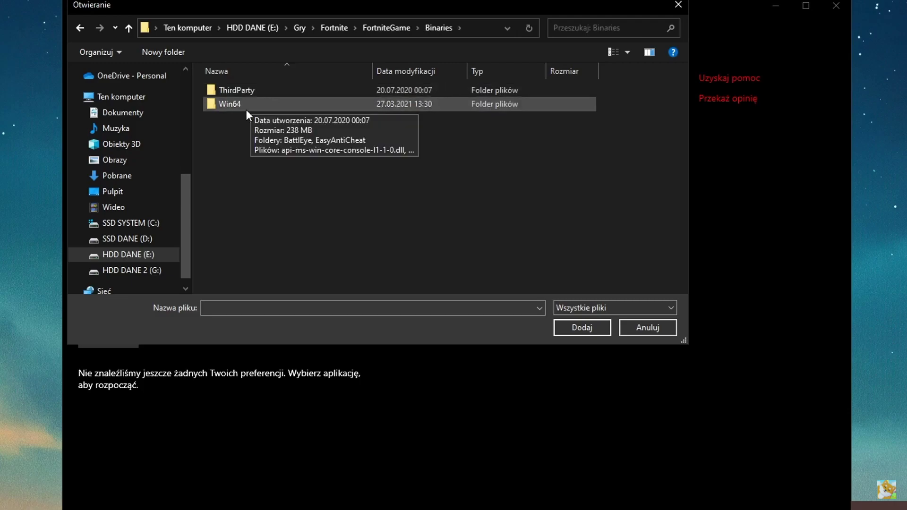
{"action": "double_click", "coordinate": [245, 109]}
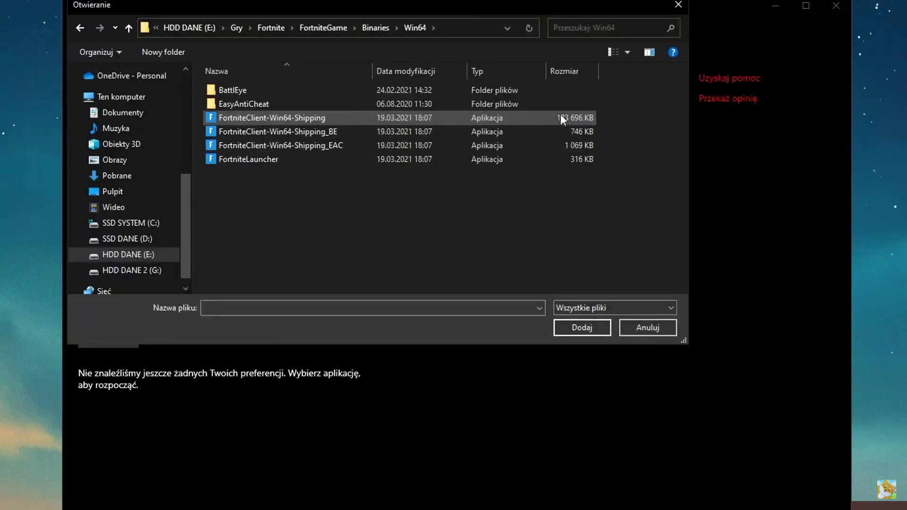
{"action": "double_click", "coordinate": [369, 118]}
Set Fortnite's graphics preference to Wysoka wydajność and save it.
{"action": "left_click", "coordinate": [282, 448]}
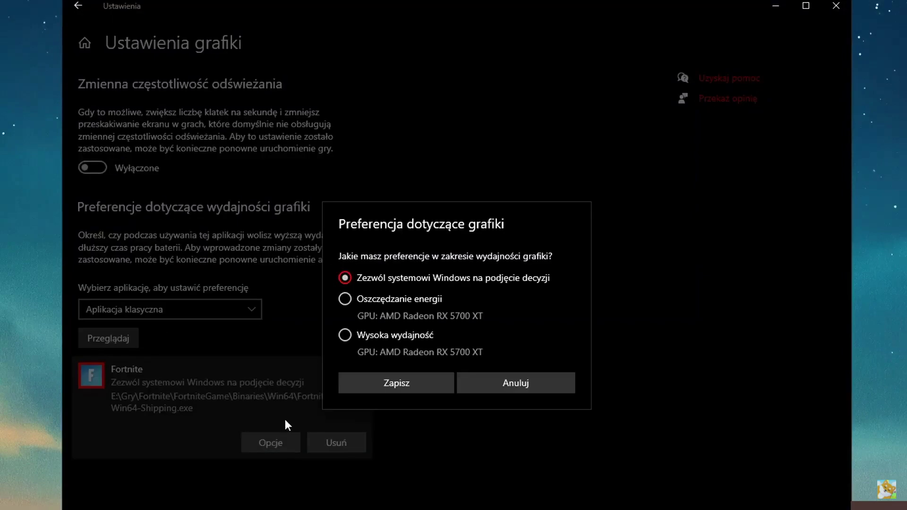
{"action": "left_click", "coordinate": [345, 335]}
{"action": "left_click", "coordinate": [390, 385]}
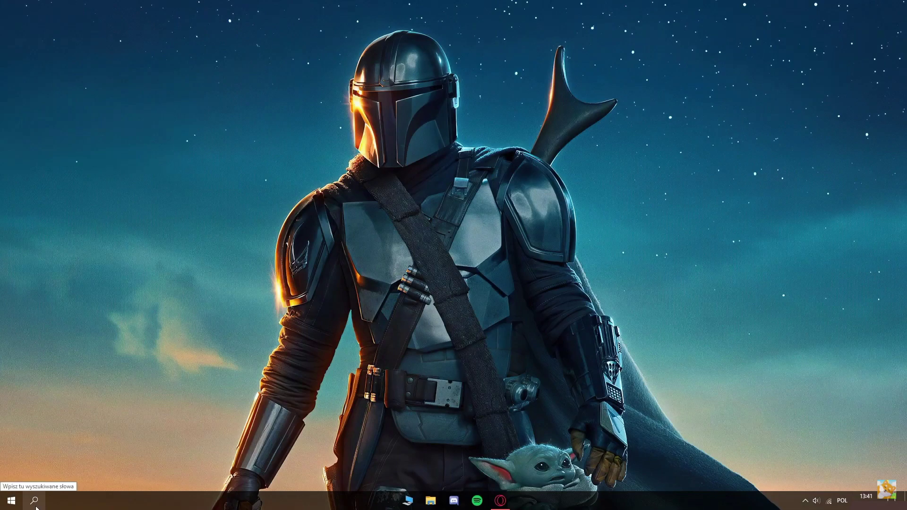
Open Ustawienia from the desktop and go to the Autostart page under Aplikacje.
{"action": "left_click", "coordinate": [36, 503]}
{"action": "type", "text": "ustawienia"}
{"action": "key", "text": "Return"}
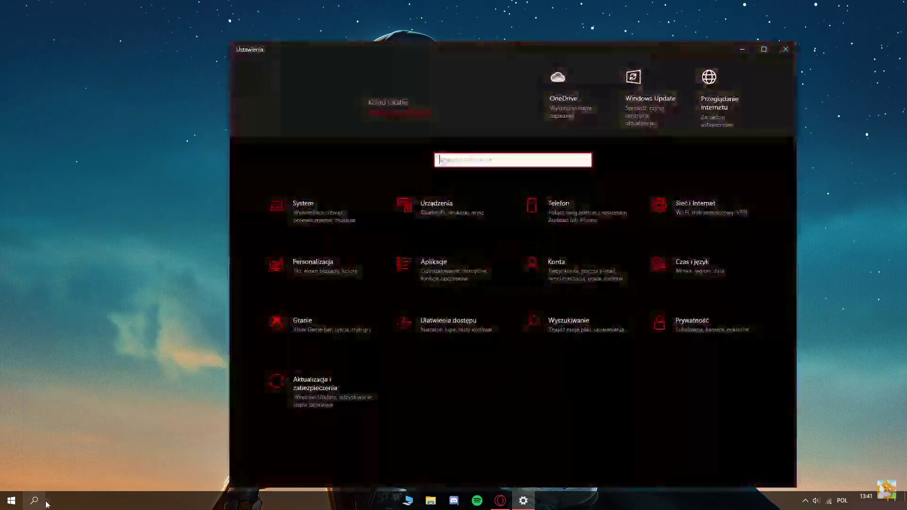
{"action": "left_click", "coordinate": [428, 268]}
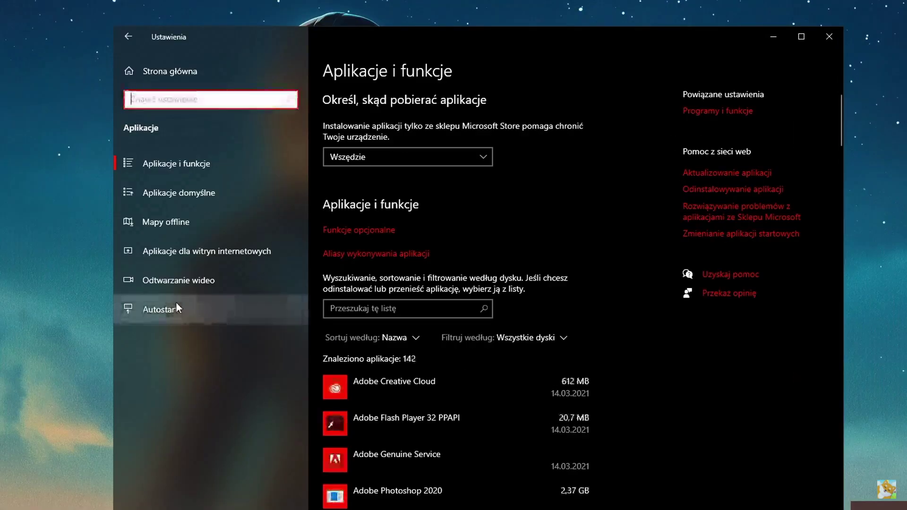
{"action": "left_click", "coordinate": [277, 255]}
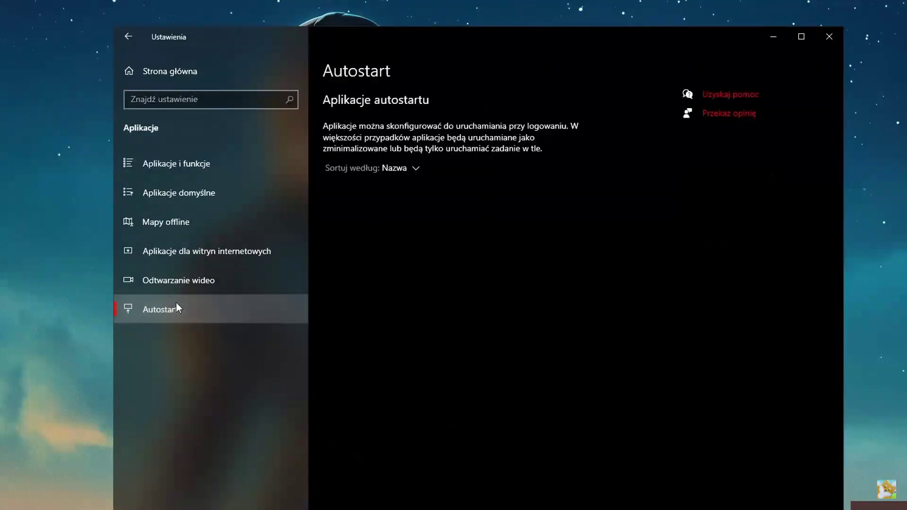
Look through the whole Autostart list to check which apps are allowed to launch at sign-in.
{"action": "scroll", "coordinate": [411, 255], "scroll_direction": "down", "scroll_amount": 10}
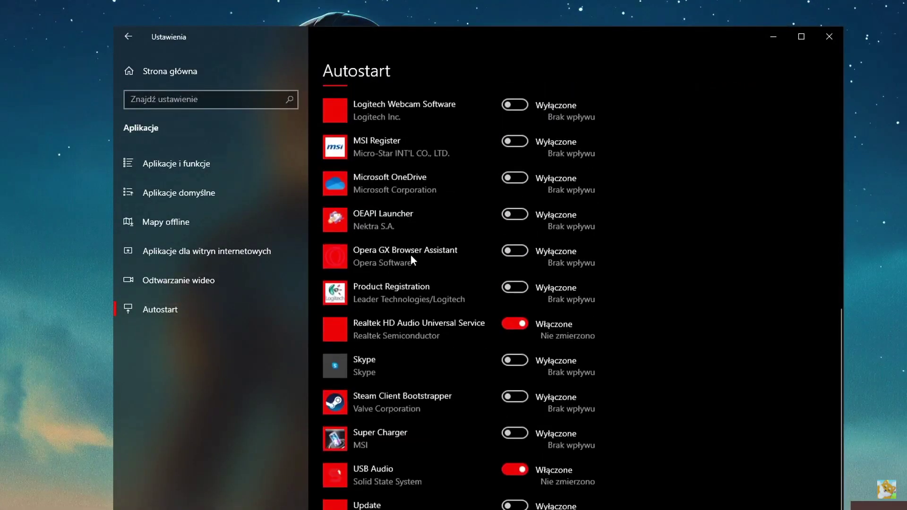
{"action": "scroll", "coordinate": [447, 283], "scroll_direction": "up", "scroll_amount": 10}
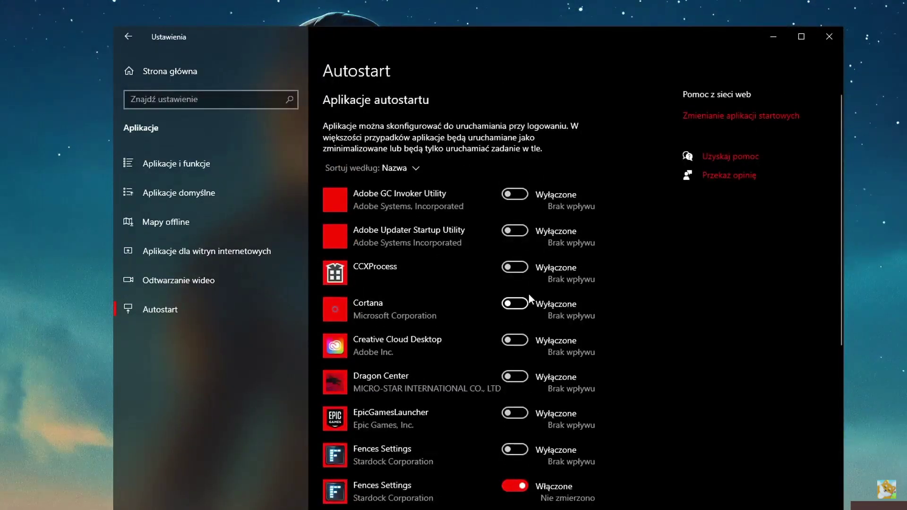
{"action": "left_click_drag", "start_coordinate": [423, 41], "coordinate": [379, 15]}
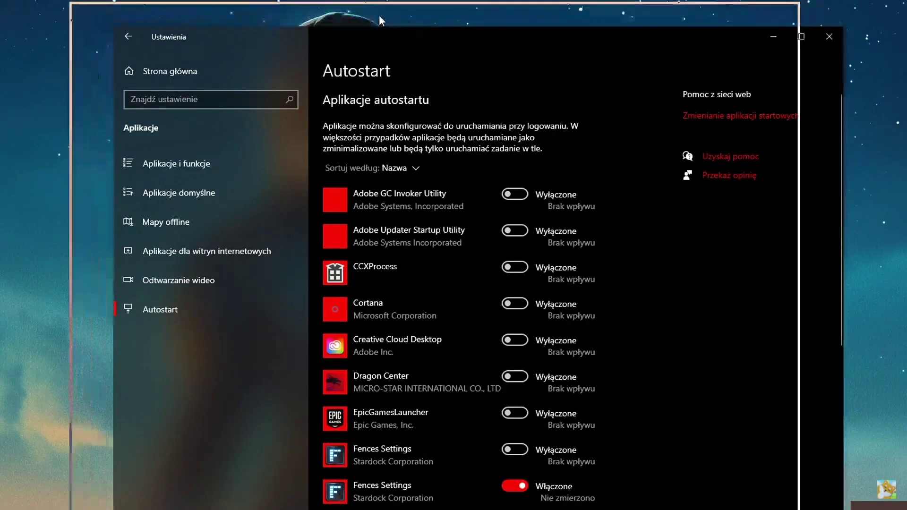
{"action": "scroll", "coordinate": [450, 254], "scroll_direction": "down", "scroll_amount": 8}
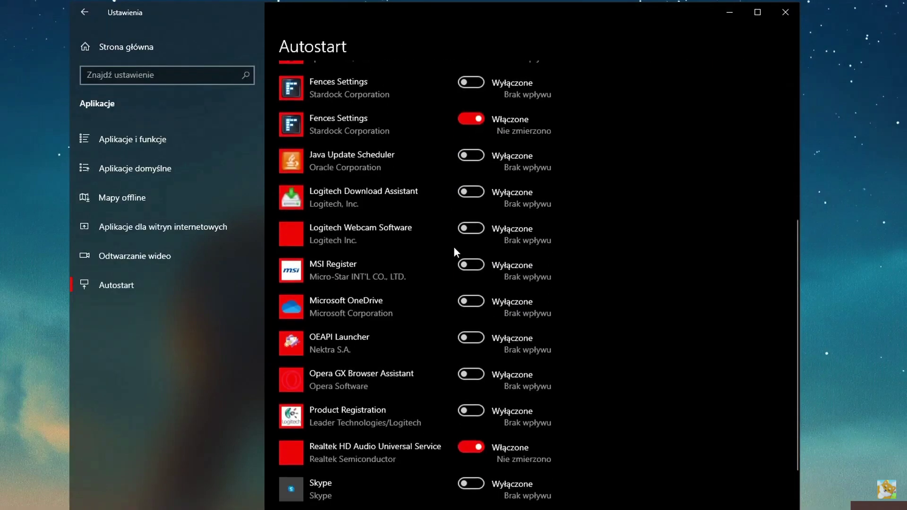
{"action": "scroll", "coordinate": [453, 245], "scroll_direction": "down", "scroll_amount": 3}
{"action": "scroll", "coordinate": [454, 246], "scroll_direction": "up", "scroll_amount": 10}
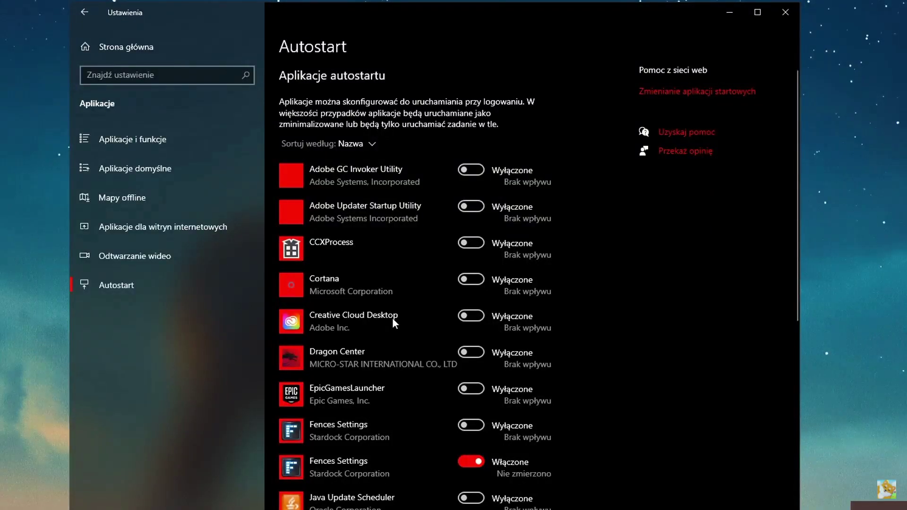
{"action": "scroll", "coordinate": [411, 262], "scroll_direction": "down", "scroll_amount": 8}
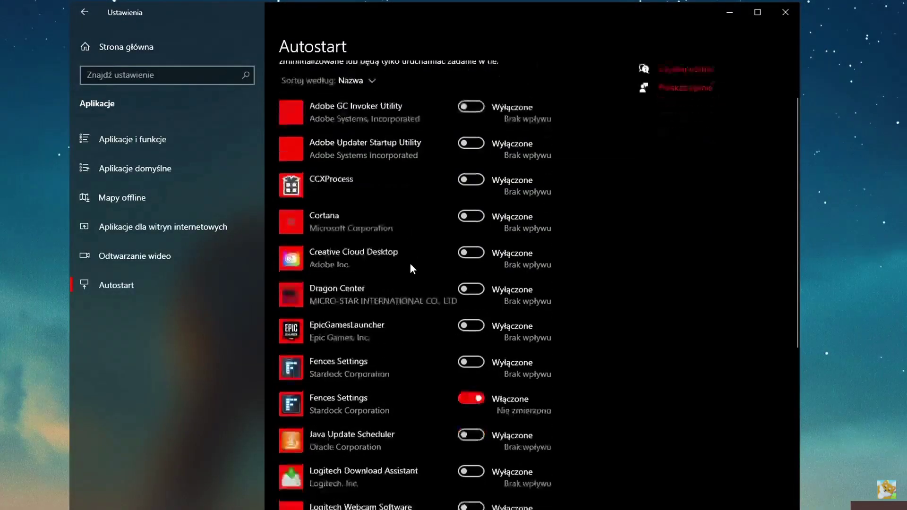
{"action": "scroll", "coordinate": [454, 250], "scroll_direction": "down", "scroll_amount": 1}
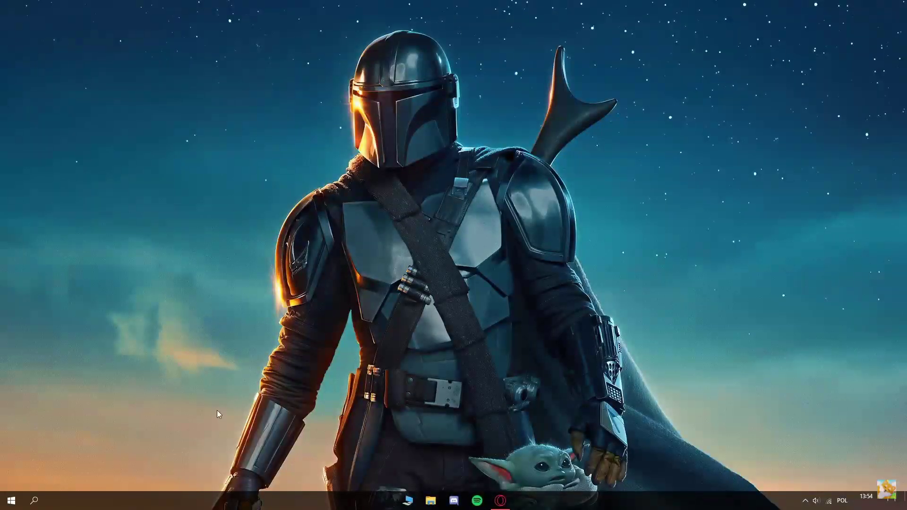
Find the Aplikacje w tle system settings and turn off Zezwalaj aplikacjom na działanie w tle.
{"action": "left_click", "coordinate": [34, 498]}
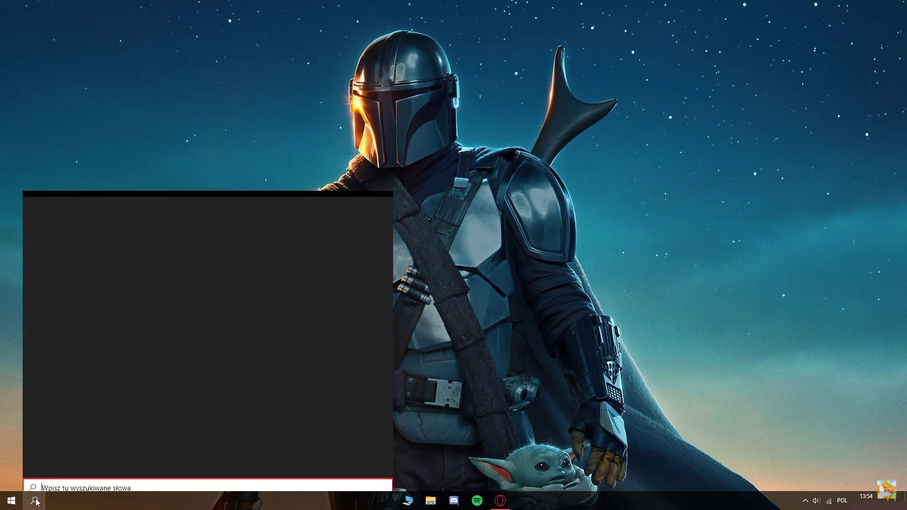
{"action": "type", "text": "aplikacj"}
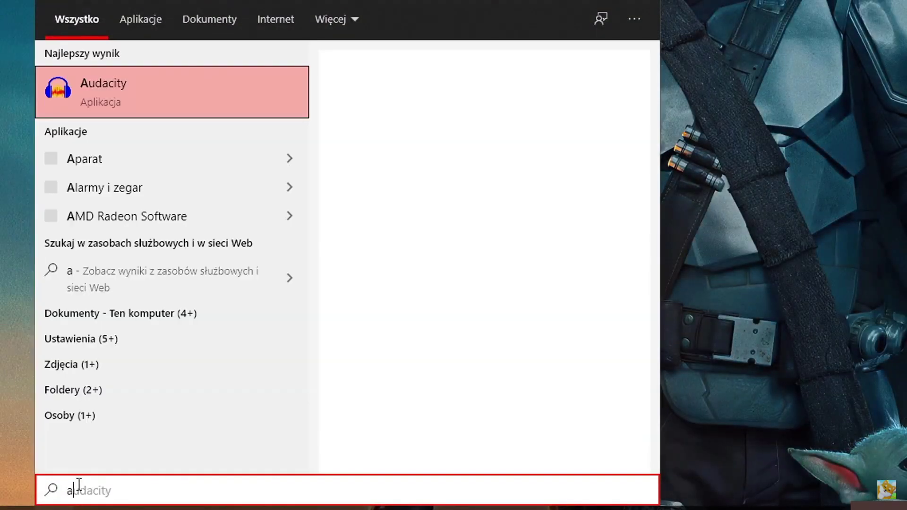
{"action": "type", "text": "e w tle"}
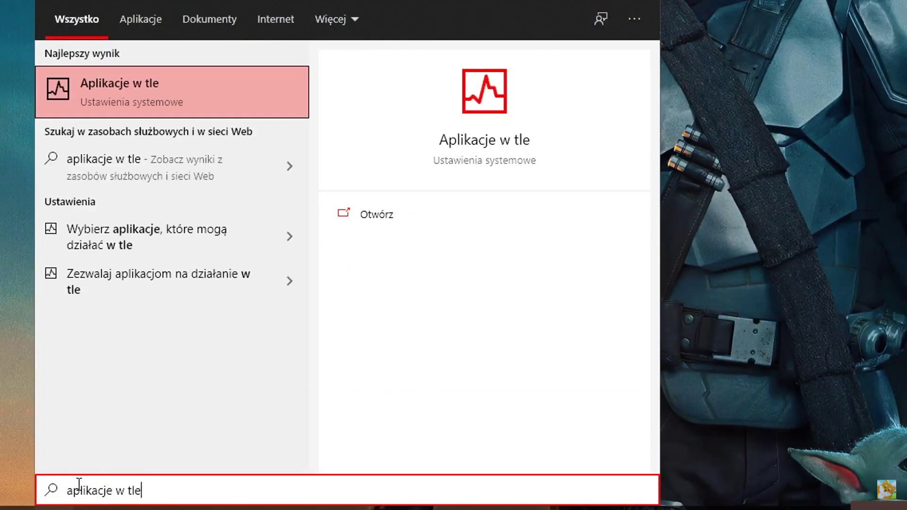
{"action": "key", "text": "Return"}
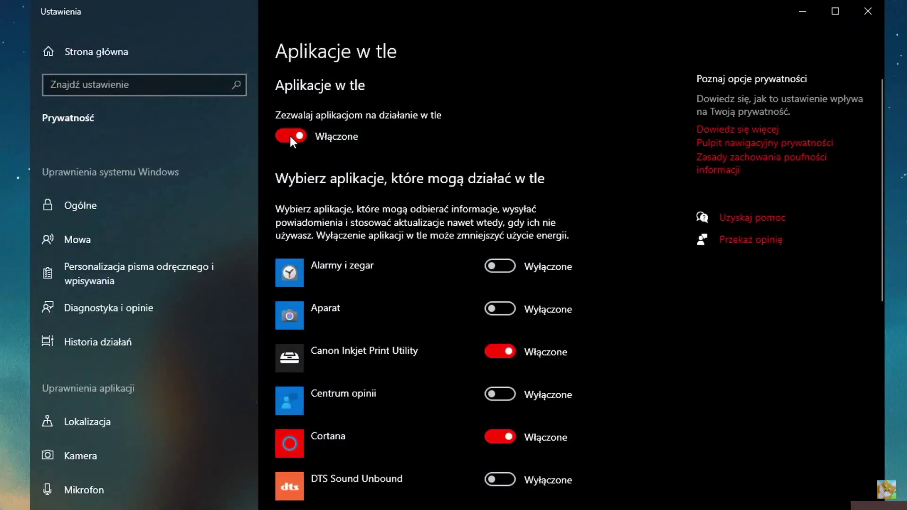
{"action": "left_click", "coordinate": [290, 136]}
Look through the list of individual apps on the Aplikacje w tle page to check their background permissions.
{"action": "scroll", "coordinate": [473, 180], "scroll_direction": "down", "scroll_amount": 7}
{"action": "scroll", "coordinate": [478, 195], "scroll_direction": "down", "scroll_amount": 12}
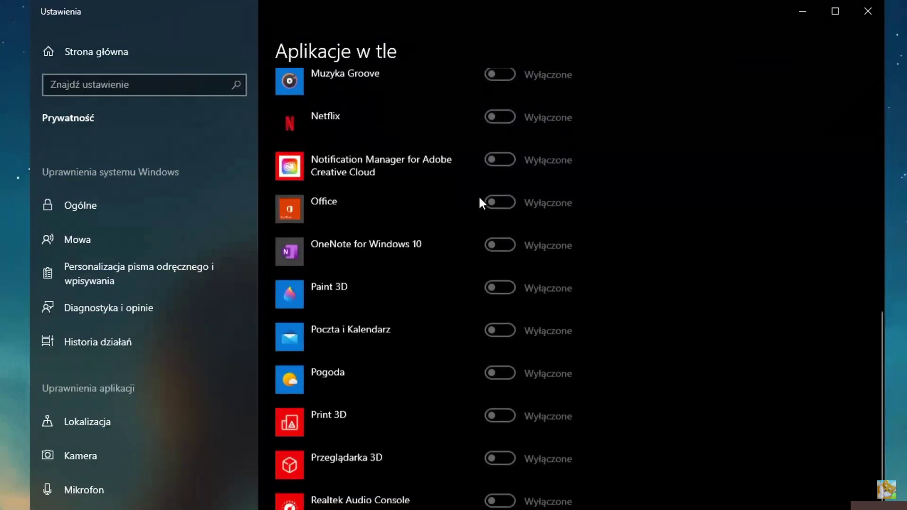
{"action": "scroll", "coordinate": [487, 222], "scroll_direction": "up", "scroll_amount": 11}
{"action": "scroll", "coordinate": [487, 241], "scroll_direction": "up", "scroll_amount": 8}
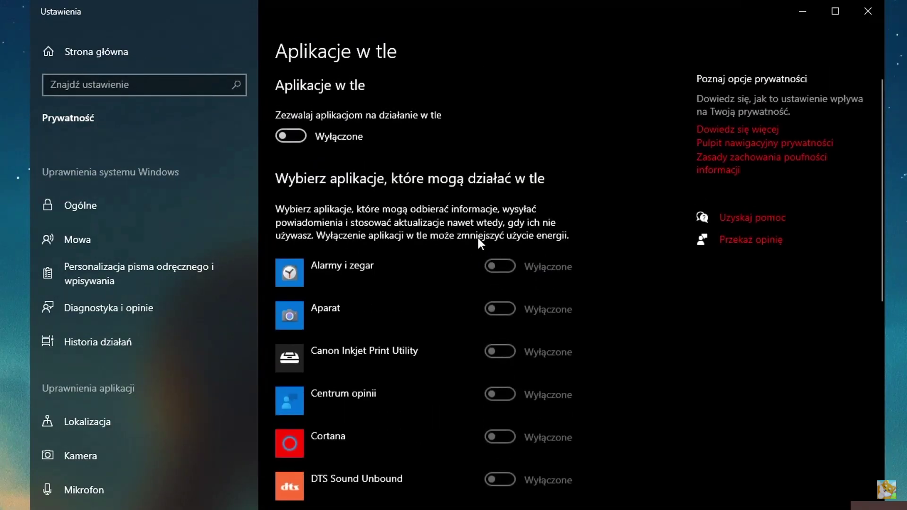
{"action": "scroll", "coordinate": [466, 241], "scroll_direction": "down", "scroll_amount": 15}
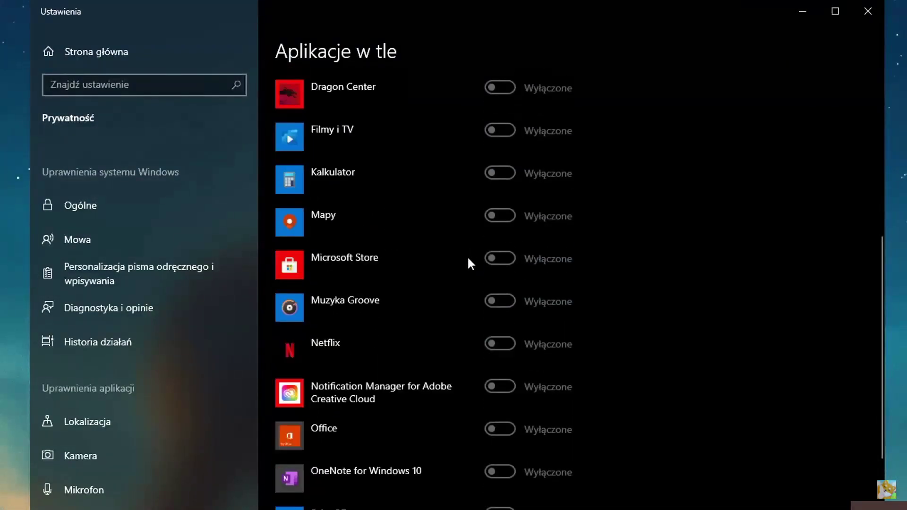
{"action": "scroll", "coordinate": [482, 255], "scroll_direction": "up", "scroll_amount": 15}
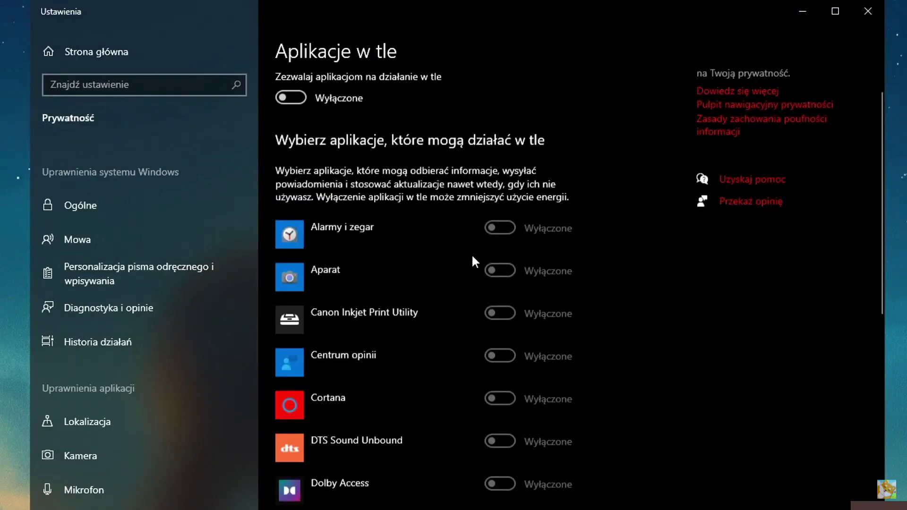
{"action": "scroll", "coordinate": [476, 258], "scroll_direction": "down", "scroll_amount": 12}
{"action": "scroll", "coordinate": [476, 257], "scroll_direction": "up", "scroll_amount": 12}
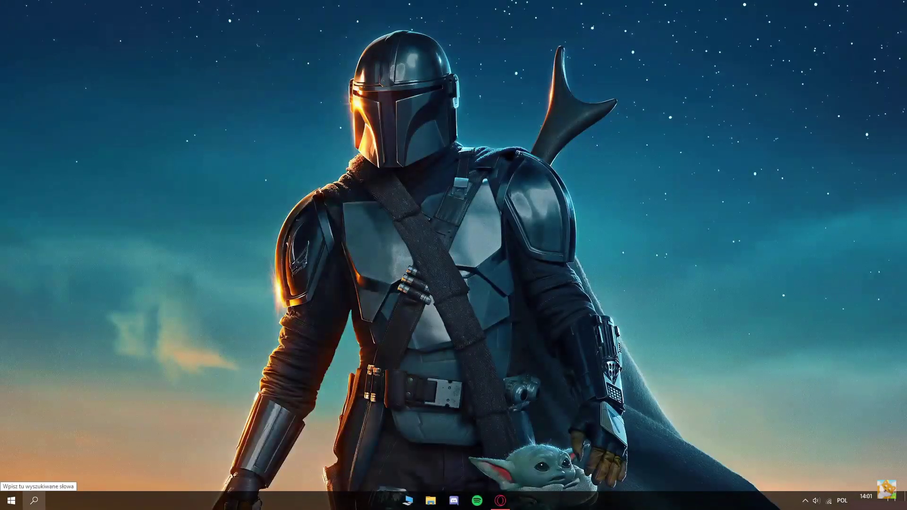
Open Menedżer urządzeń, expand Karty graficzne and select the AMD Radeon RX 5700 XT.
{"action": "left_click", "coordinate": [33, 500]}
{"action": "type", "text": "me"}
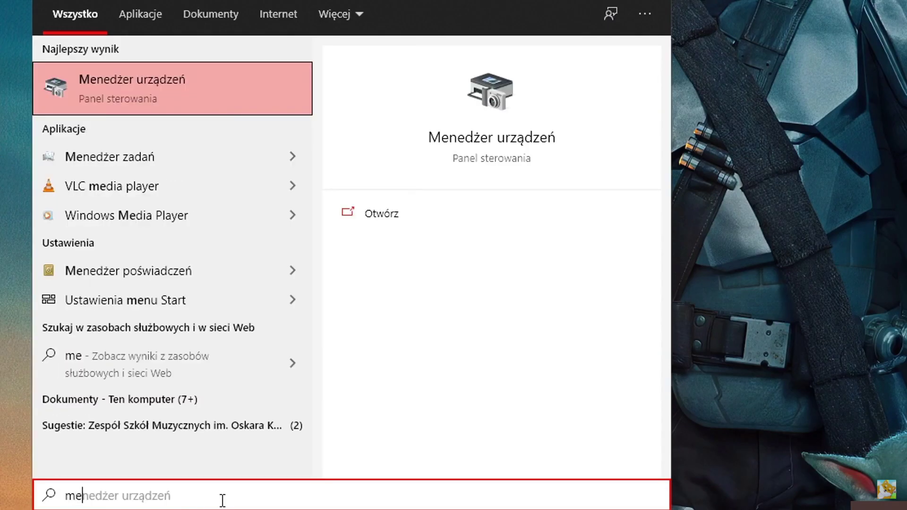
{"action": "key", "text": "Return"}
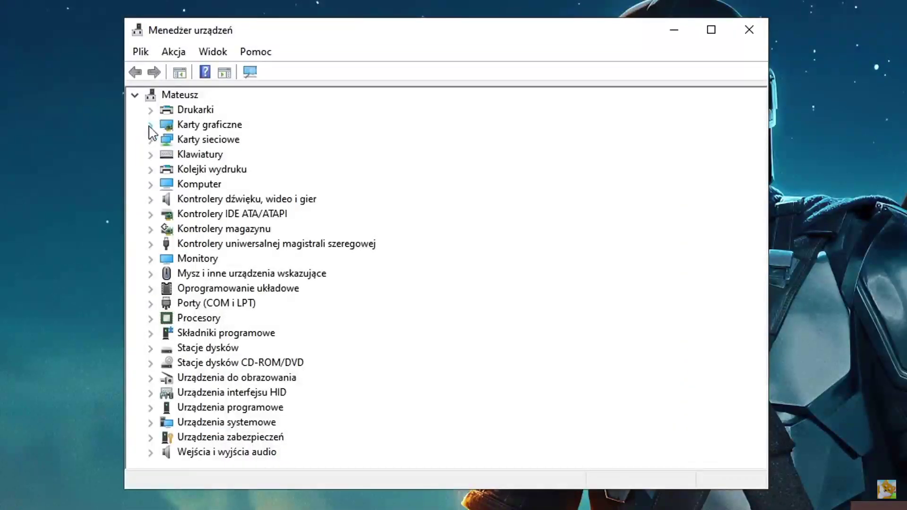
{"action": "left_click", "coordinate": [64, 82]}
{"action": "left_click", "coordinate": [240, 142]}
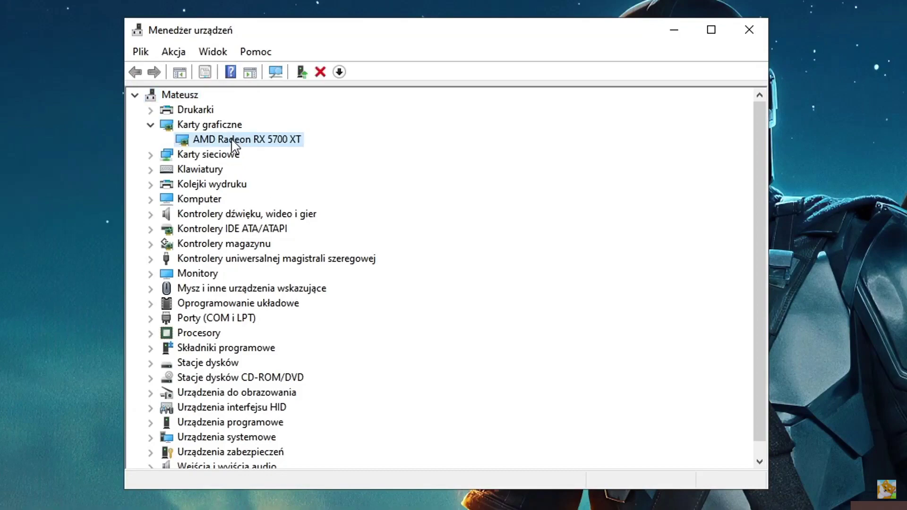
Start a driver update from the AMD Radeon RX 5700 XT's properties, choosing Wyszukaj automatycznie sterowniki.
{"action": "right_click", "coordinate": [232, 140]}
{"action": "left_click", "coordinate": [354, 237]}
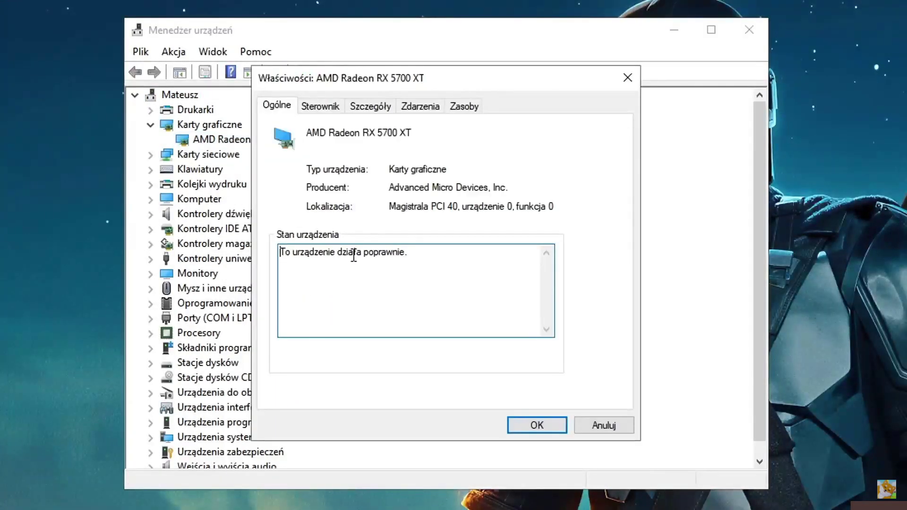
{"action": "left_click", "coordinate": [325, 107]}
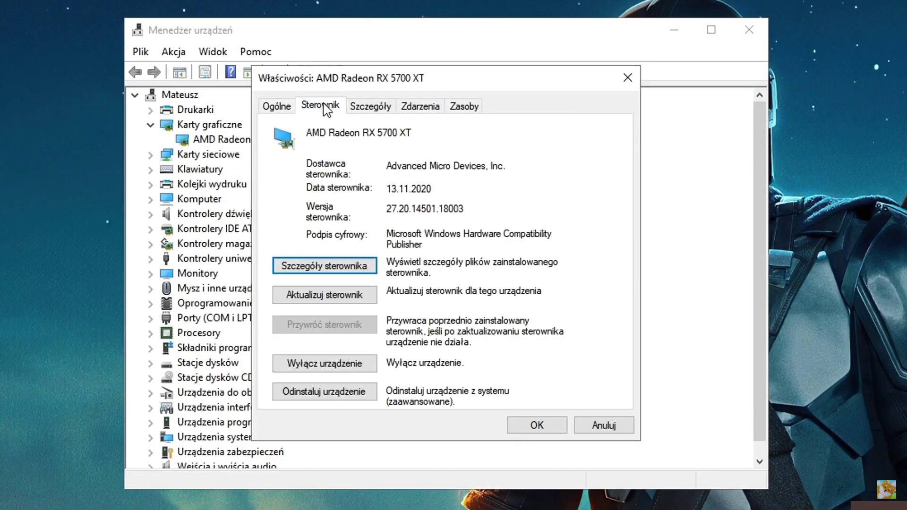
{"action": "left_click", "coordinate": [360, 299]}
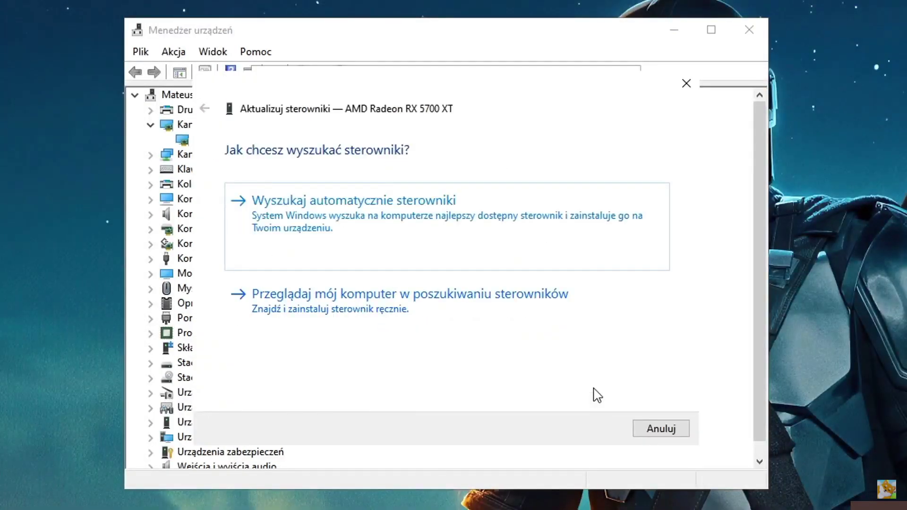
{"action": "left_click", "coordinate": [407, 217]}
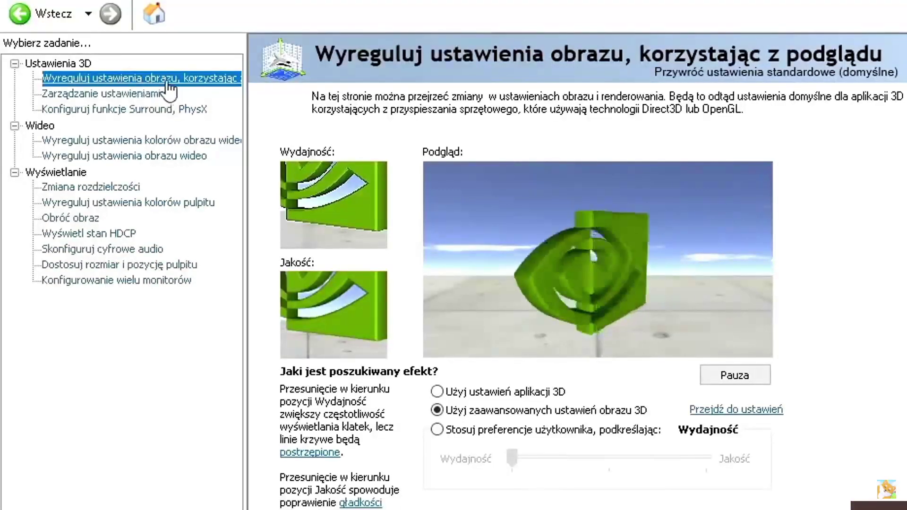
In the NVIDIA Control Panel, apply the user preference for 3D image settings and set its emphasis to Wydajność.
{"action": "left_click", "coordinate": [441, 432]}
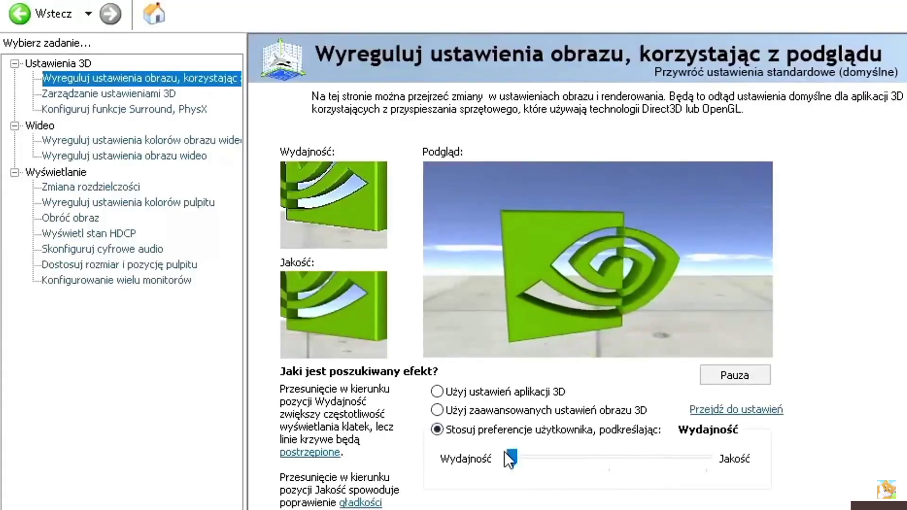
{"action": "left_click_drag", "start_coordinate": [513, 459], "coordinate": [569, 460]}
{"action": "left_click", "coordinate": [643, 459]}
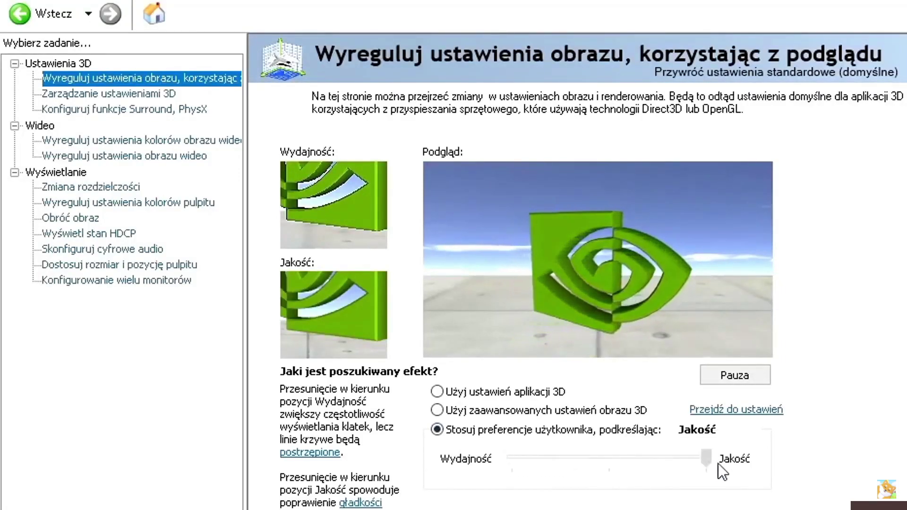
{"action": "left_click_drag", "start_coordinate": [716, 461], "coordinate": [513, 459]}
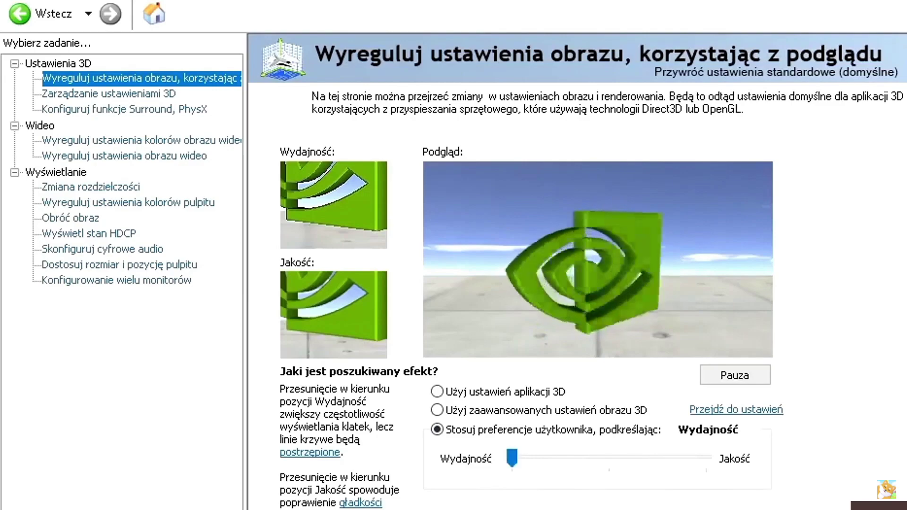
Set Filtrowanie tekstur - jakość to Wysoka wydajność in the global settings of Zarządzanie ustawieniami 3D.
{"action": "left_click", "coordinate": [142, 94]}
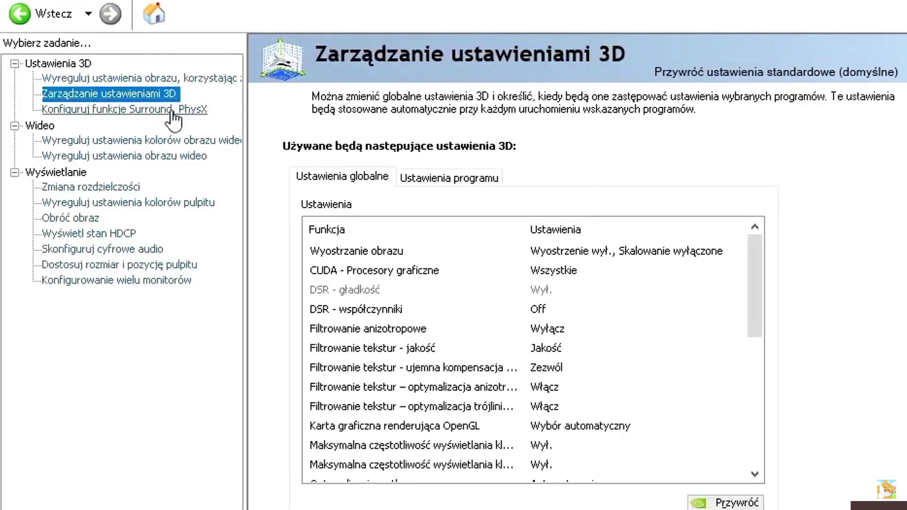
{"action": "left_click", "coordinate": [467, 353]}
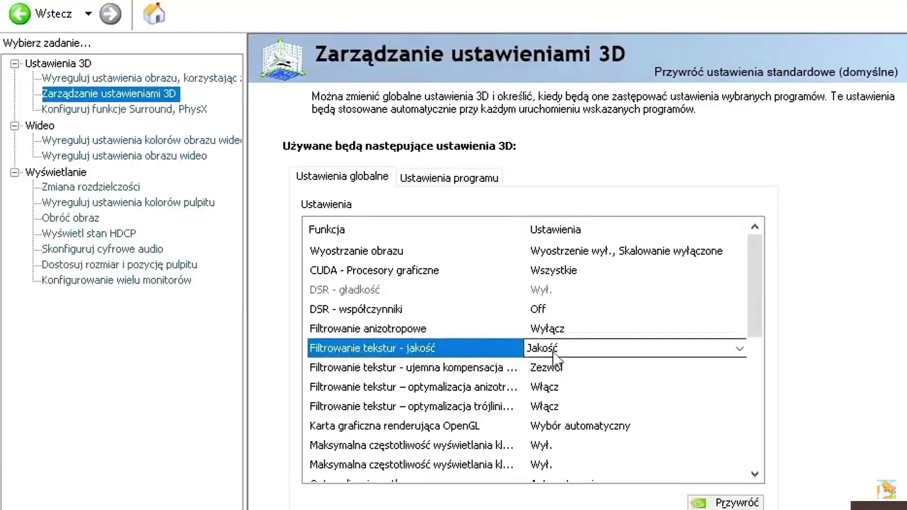
{"action": "left_click", "coordinate": [569, 349]}
{"action": "left_click", "coordinate": [595, 415]}
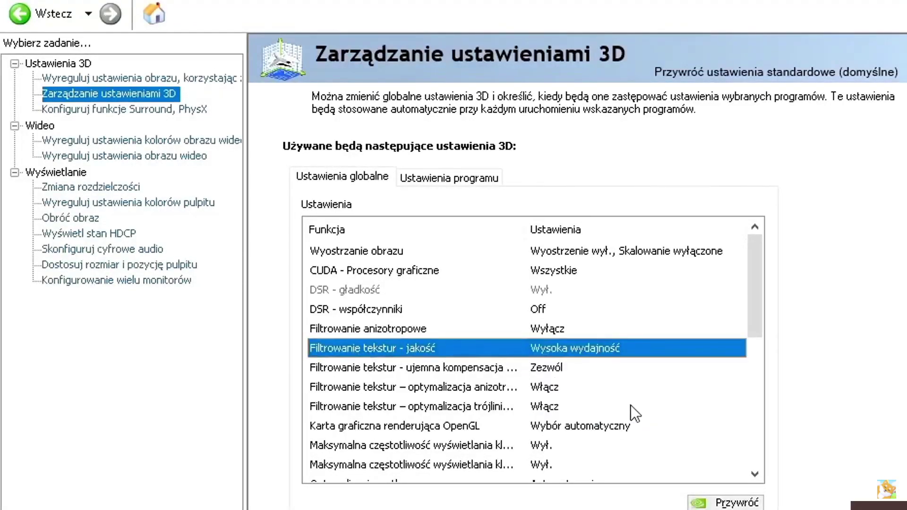
Open the value choices for Tryb zarządzania energią in the global 3D settings.
{"action": "scroll", "coordinate": [631, 406], "scroll_direction": "down", "scroll_amount": 3}
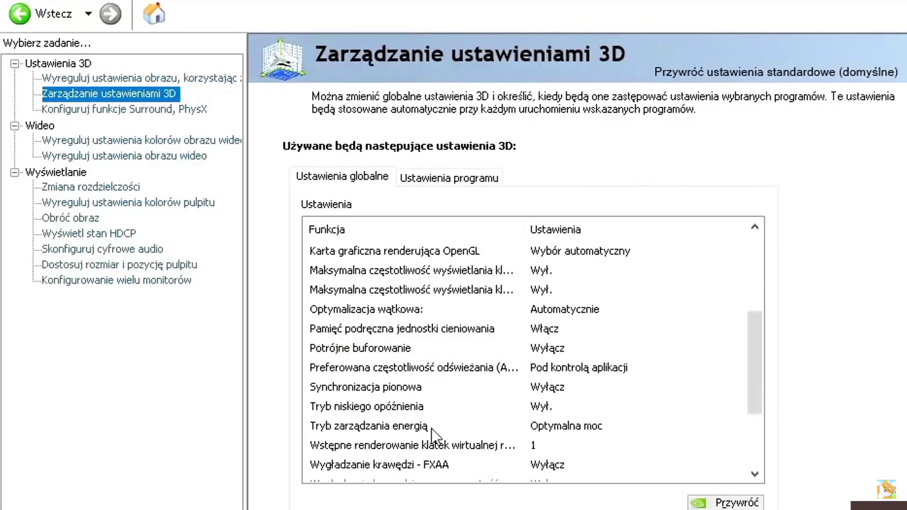
{"action": "left_click", "coordinate": [557, 427]}
{"action": "left_click", "coordinate": [557, 427]}
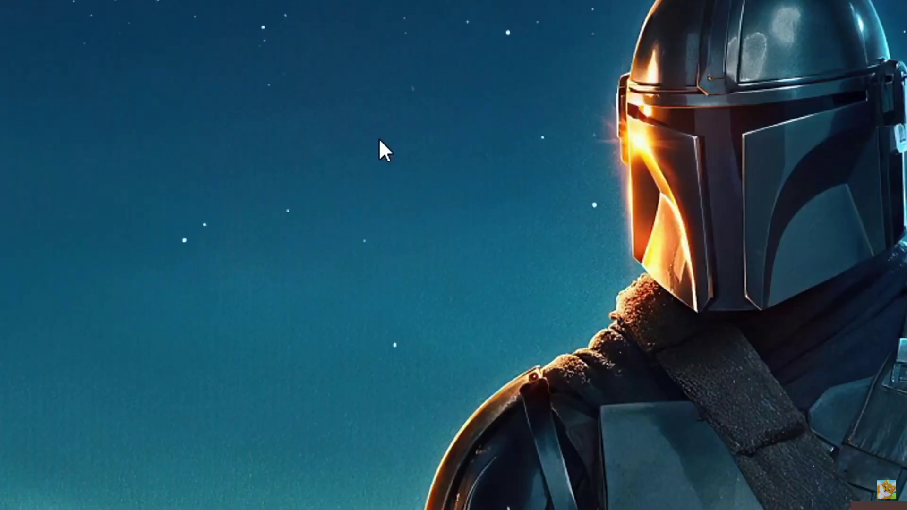
Open Fortnite's game settings in AMD Radeon Software.
{"action": "right_click", "coordinate": [261, 103]}
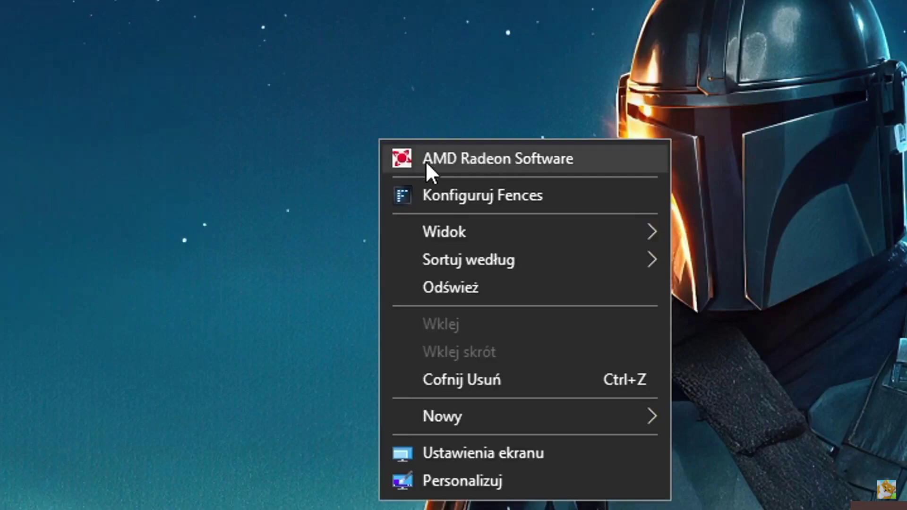
{"action": "left_click", "coordinate": [542, 156]}
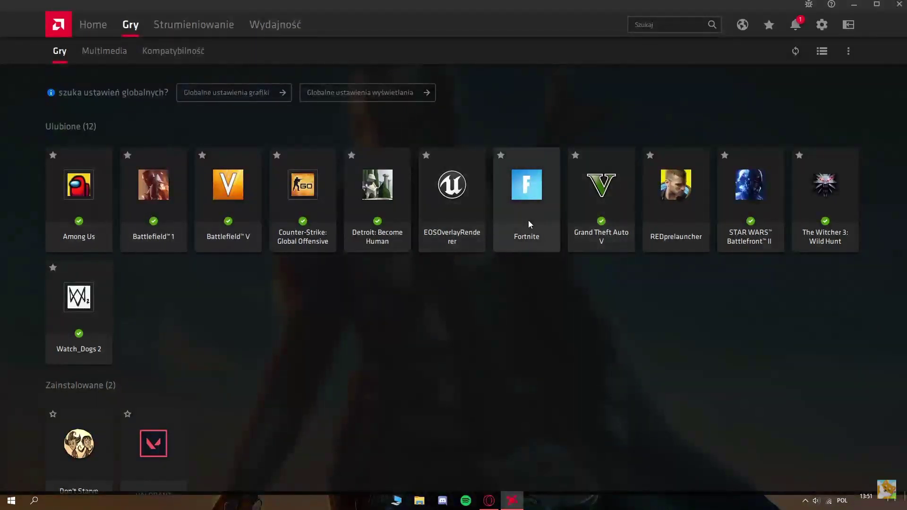
{"action": "left_click", "coordinate": [522, 187]}
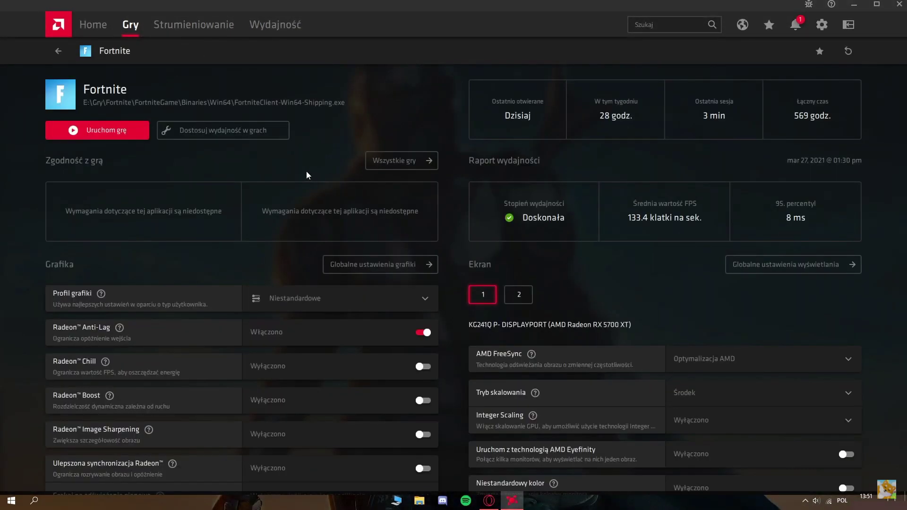
Apply the Gry value of Profil grafiki to Fortnite and turn off Radeon Image Sharpening.
{"action": "scroll", "coordinate": [307, 171], "scroll_direction": "down", "scroll_amount": 2}
{"action": "left_click", "coordinate": [296, 232]}
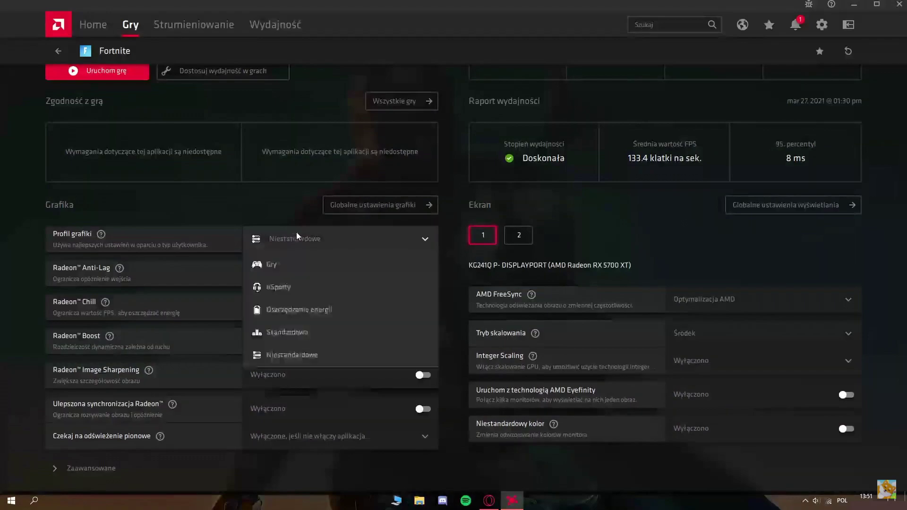
{"action": "left_click", "coordinate": [278, 266]}
{"action": "scroll", "coordinate": [265, 285], "scroll_direction": "down", "scroll_amount": 1}
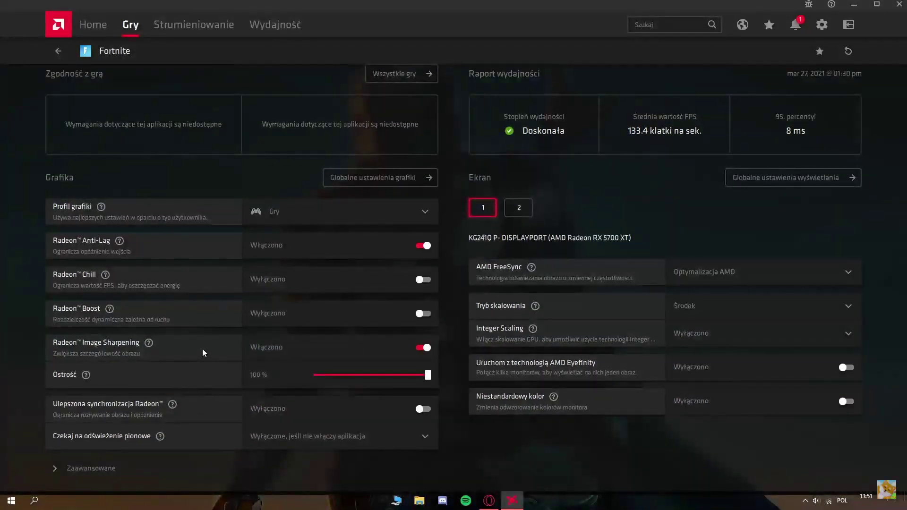
{"action": "left_click", "coordinate": [432, 347]}
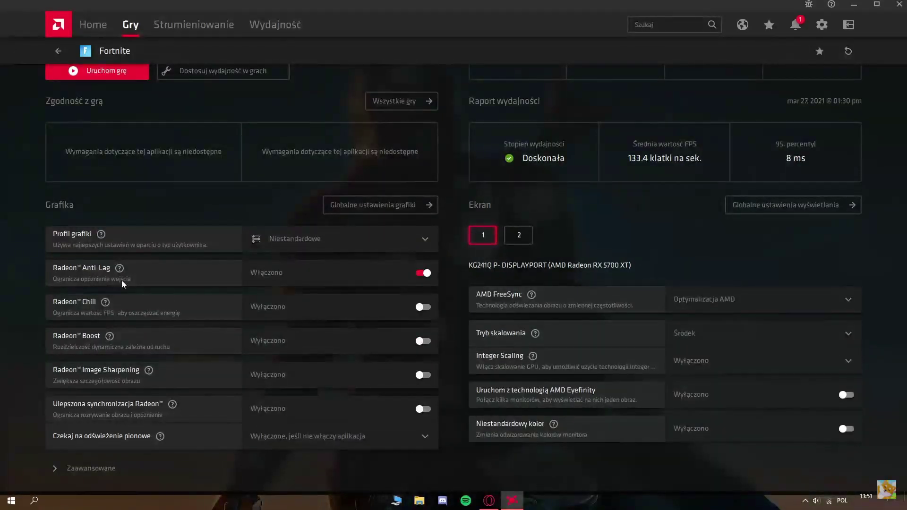
In Fortnite's Zaawansowane graphics settings, set Jakość filtrowania tekstur to Wydajność and enable Optymalizacja formatu powierzchni.
{"action": "left_click", "coordinate": [95, 470]}
{"action": "scroll", "coordinate": [198, 381], "scroll_direction": "down", "scroll_amount": 5}
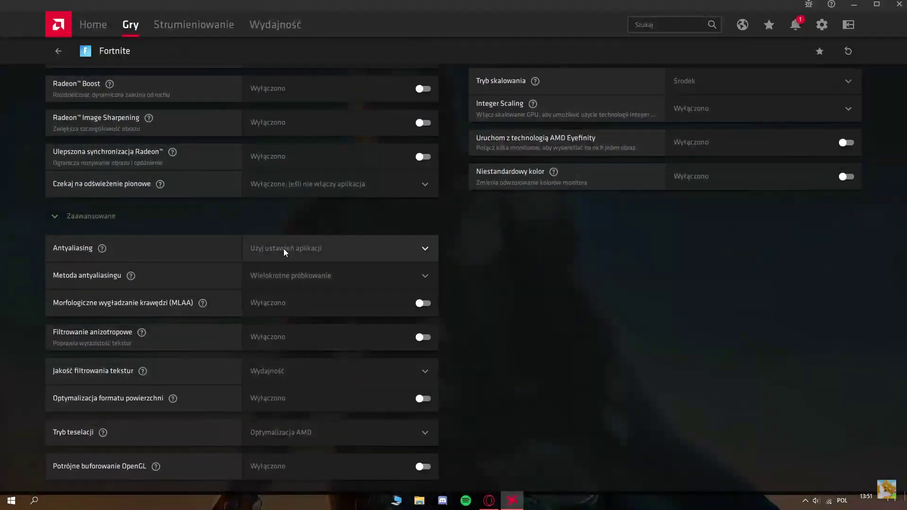
{"action": "left_click", "coordinate": [275, 373]}
{"action": "left_click", "coordinate": [286, 439]}
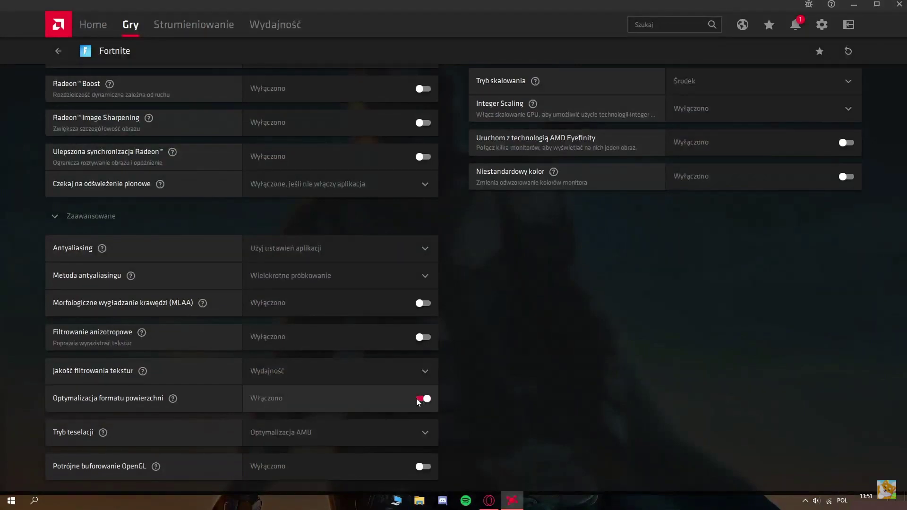
Set Tryb teselacji to Optymalizacja AMD in Fortnite's advanced graphics settings.
{"action": "left_click", "coordinate": [303, 433]}
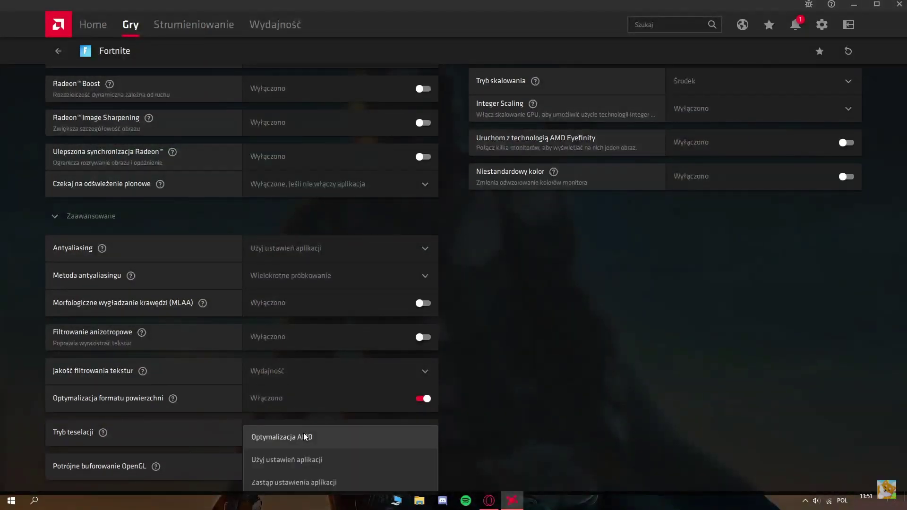
{"action": "left_click", "coordinate": [308, 441]}
{"action": "scroll", "coordinate": [495, 302], "scroll_direction": "up", "scroll_amount": 1}
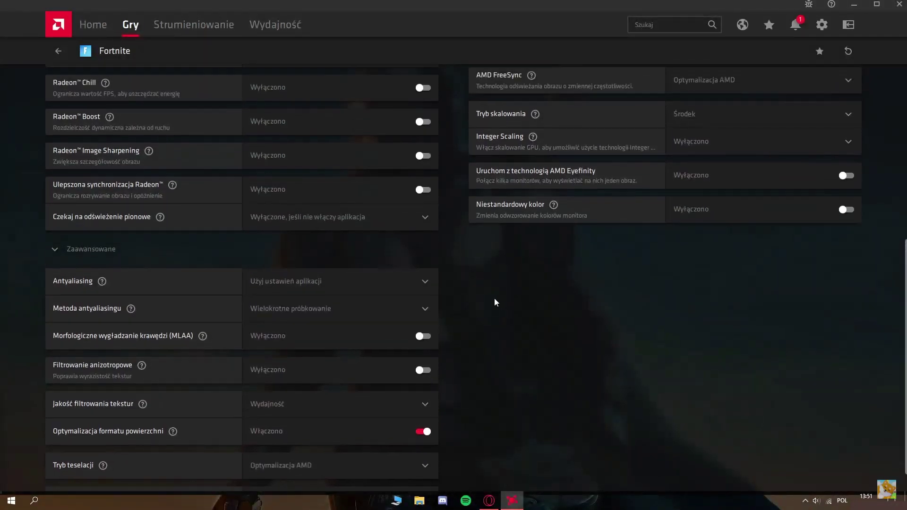
Set AMD FreeSync to Optymalizacja AMD for display 1 in Fortnite's Ekran settings.
{"action": "scroll", "coordinate": [605, 365], "scroll_direction": "up", "scroll_amount": 3}
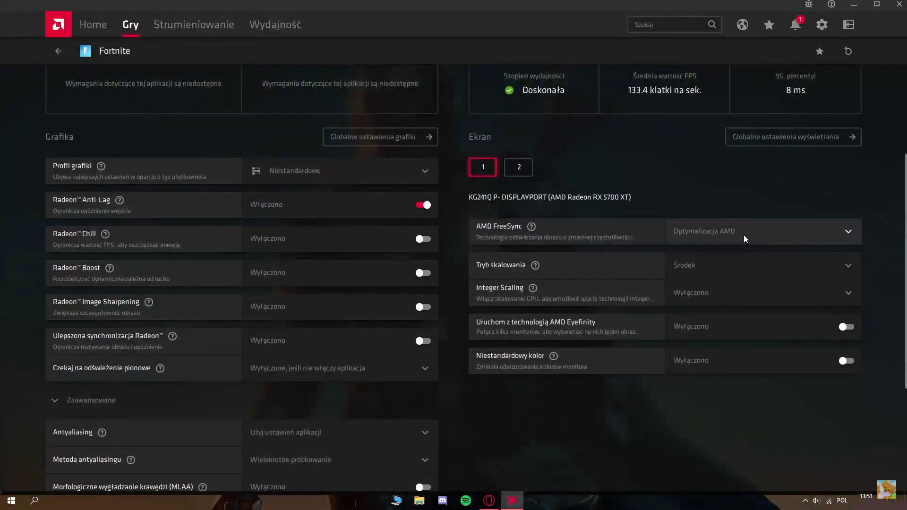
{"action": "left_click", "coordinate": [744, 235]}
{"action": "left_click", "coordinate": [724, 264]}
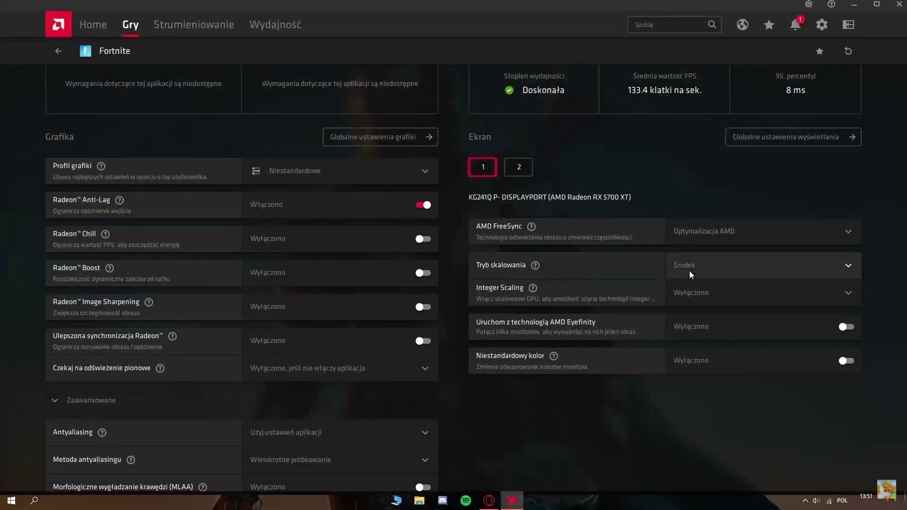
{"action": "scroll", "coordinate": [709, 290], "scroll_direction": "up", "scroll_amount": 3}
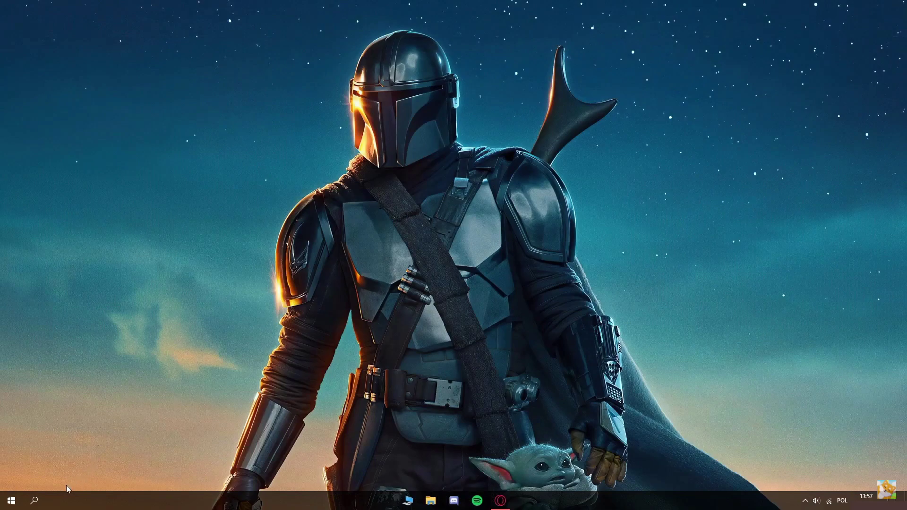
Find and open the Windows tool Oczyszczanie dysku.
{"action": "left_click", "coordinate": [34, 501]}
{"action": "type", "text": "oczysz"}
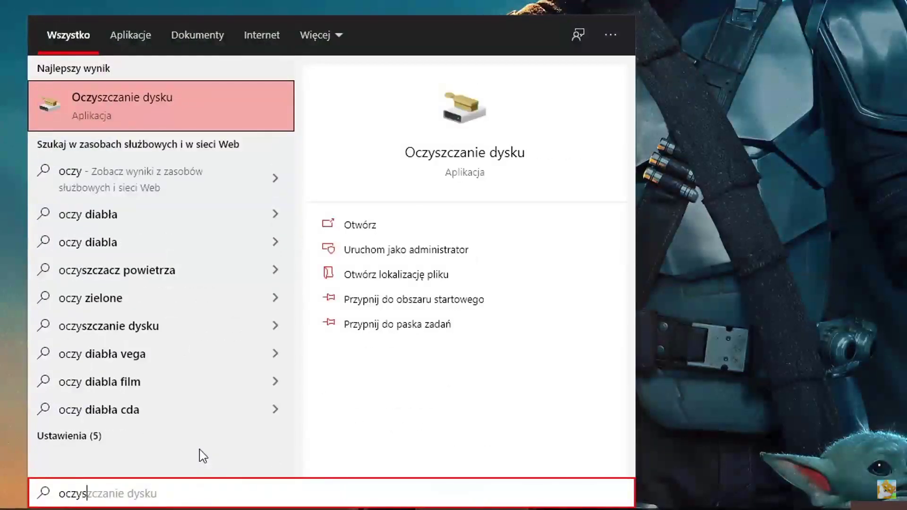
{"action": "key", "text": "Return"}
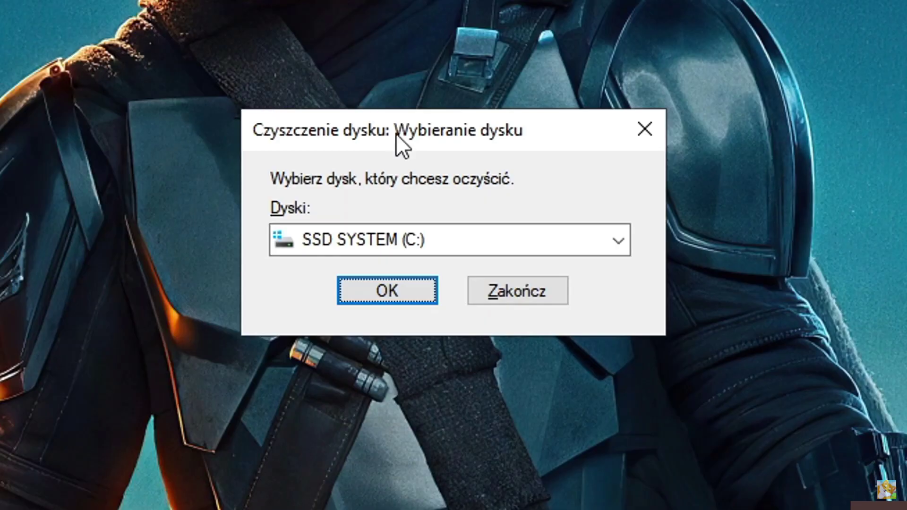
Choose SSD SYSTEM (C:) as the drive to clean and confirm the choice.
{"action": "left_click", "coordinate": [489, 240]}
{"action": "scroll", "coordinate": [464, 279], "scroll_direction": "up", "scroll_amount": 1}
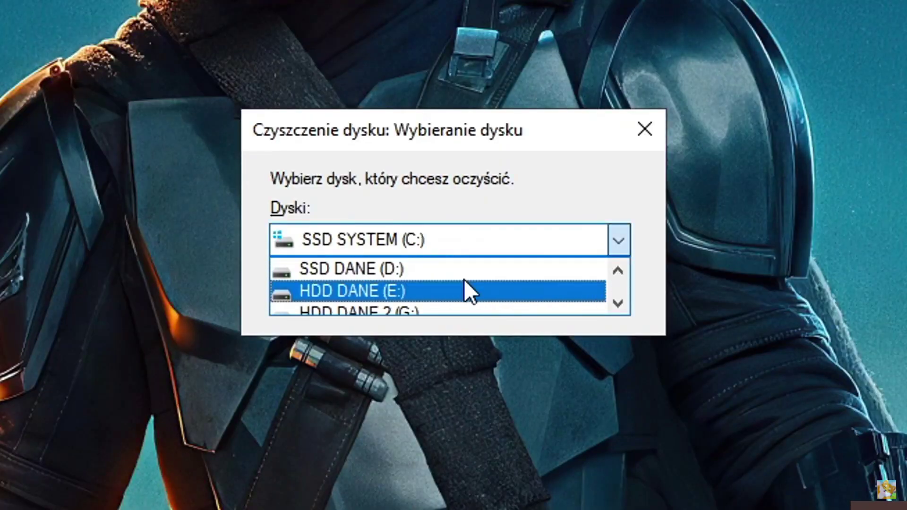
{"action": "scroll", "coordinate": [432, 272], "scroll_direction": "up", "scroll_amount": 1}
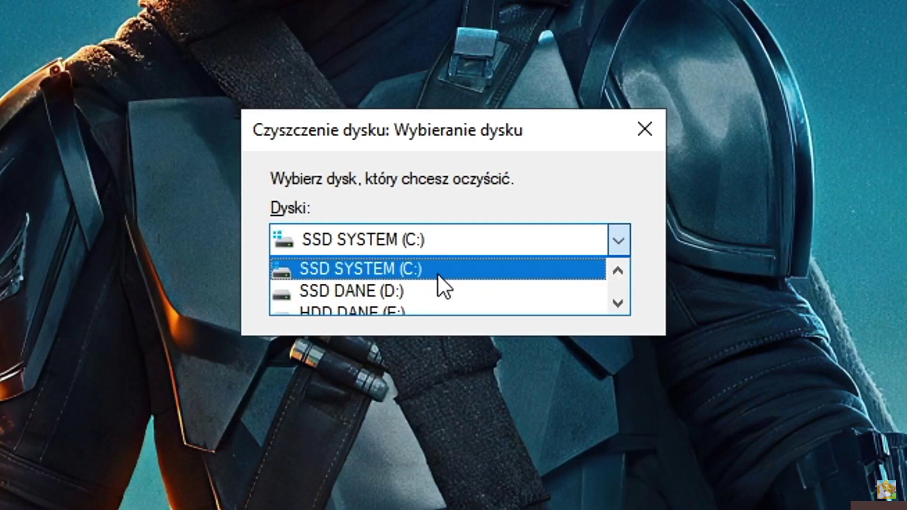
{"action": "left_click", "coordinate": [429, 273]}
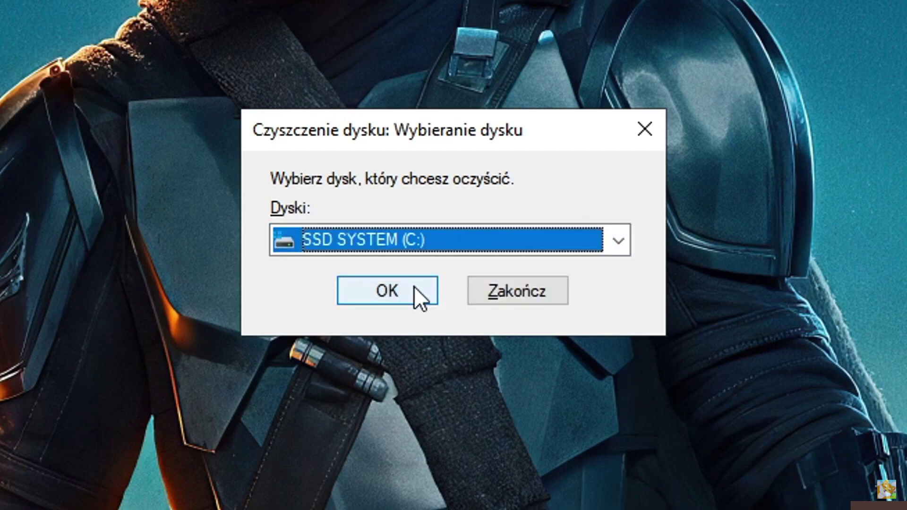
{"action": "left_click", "coordinate": [388, 291]}
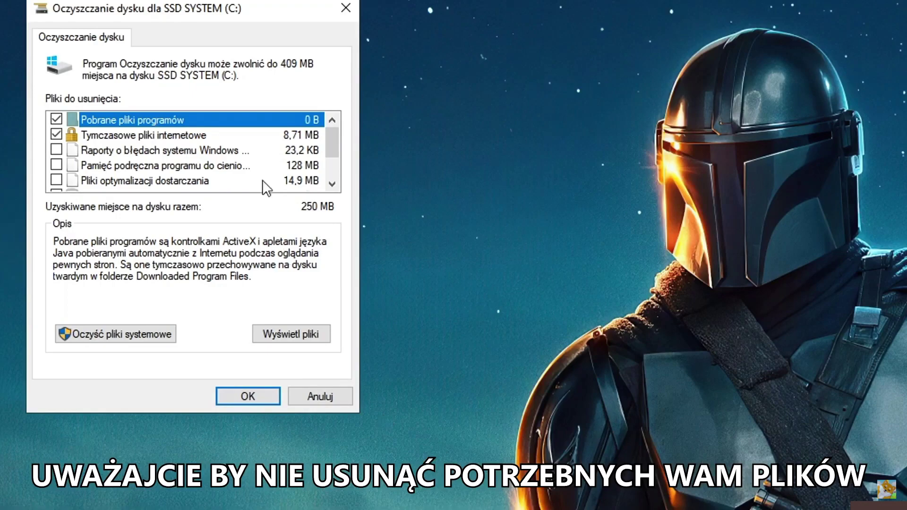
Mark all listed file types, including Kosz and Pliki tymczasowe, for removal from SSD SYSTEM (C:) and start the system file cleanup.
{"action": "left_click_drag", "start_coordinate": [293, 12], "coordinate": [539, 38]}
{"action": "scroll", "coordinate": [478, 182], "scroll_direction": "down", "scroll_amount": 1}
{"action": "scroll", "coordinate": [477, 185], "scroll_direction": "up", "scroll_amount": 1}
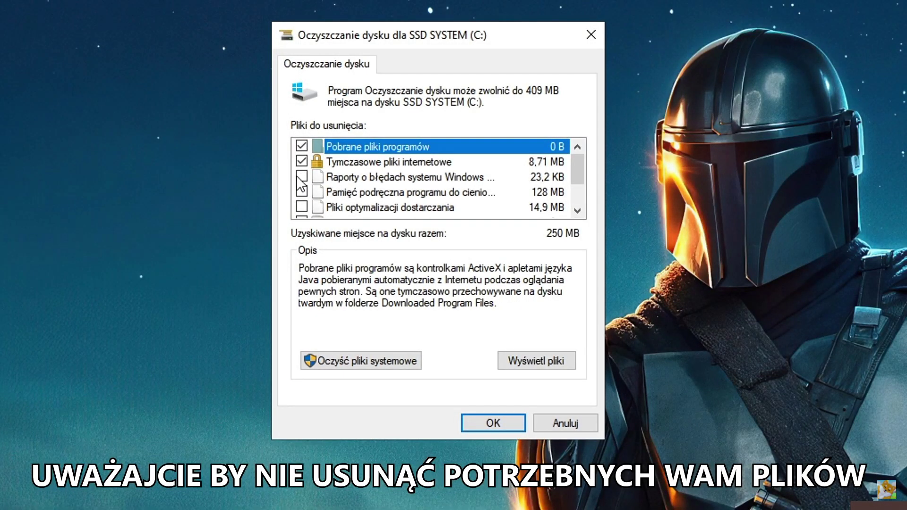
{"action": "left_click", "coordinate": [302, 192]}
{"action": "left_click", "coordinate": [301, 207]}
{"action": "scroll", "coordinate": [432, 184], "scroll_direction": "down", "scroll_amount": 1}
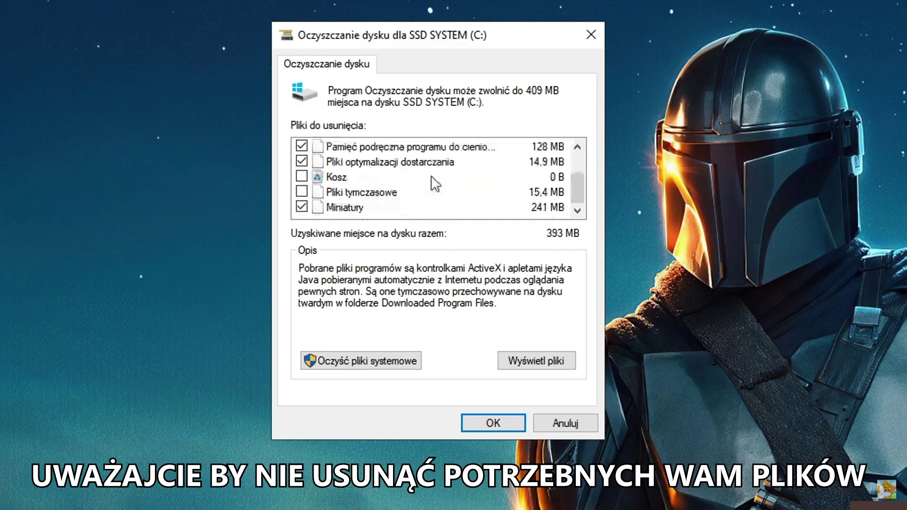
{"action": "left_click", "coordinate": [302, 177]}
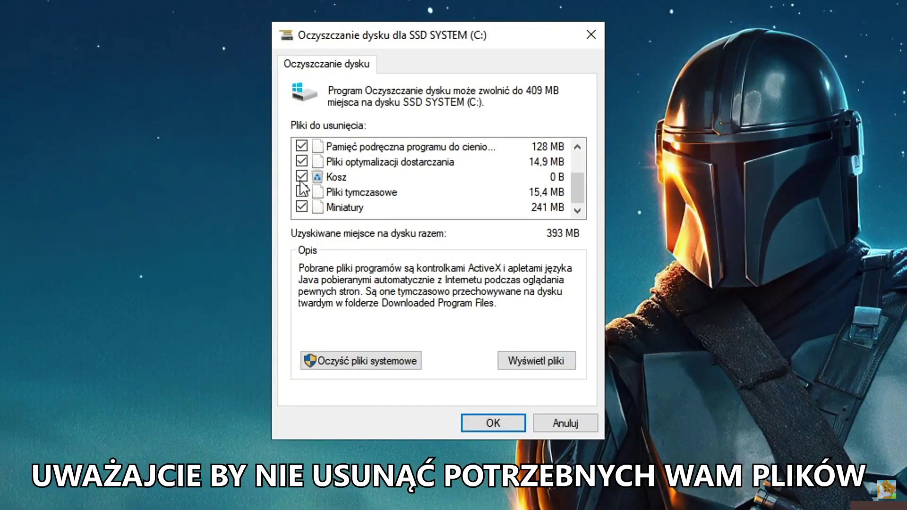
{"action": "left_click", "coordinate": [302, 192]}
{"action": "scroll", "coordinate": [462, 190], "scroll_direction": "up", "scroll_amount": 1}
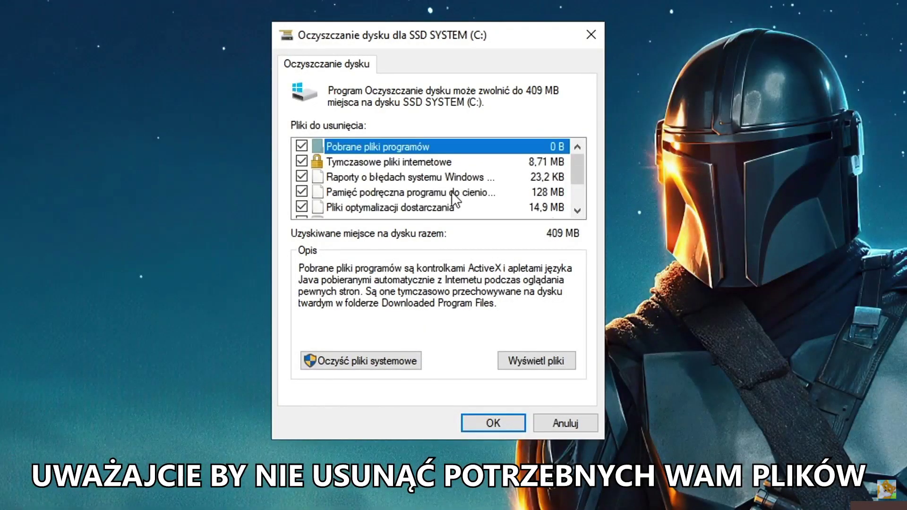
{"action": "scroll", "coordinate": [453, 198], "scroll_direction": "down", "scroll_amount": 1}
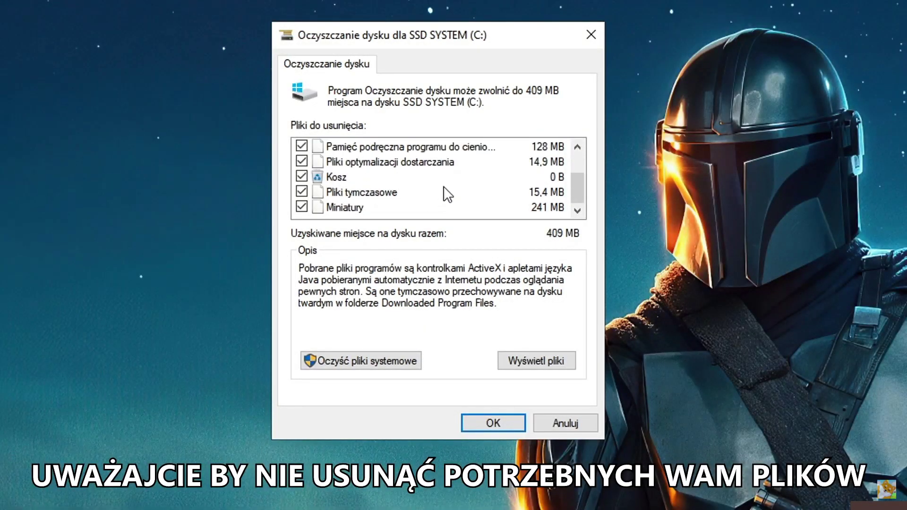
{"action": "scroll", "coordinate": [460, 189], "scroll_direction": "up", "scroll_amount": 1}
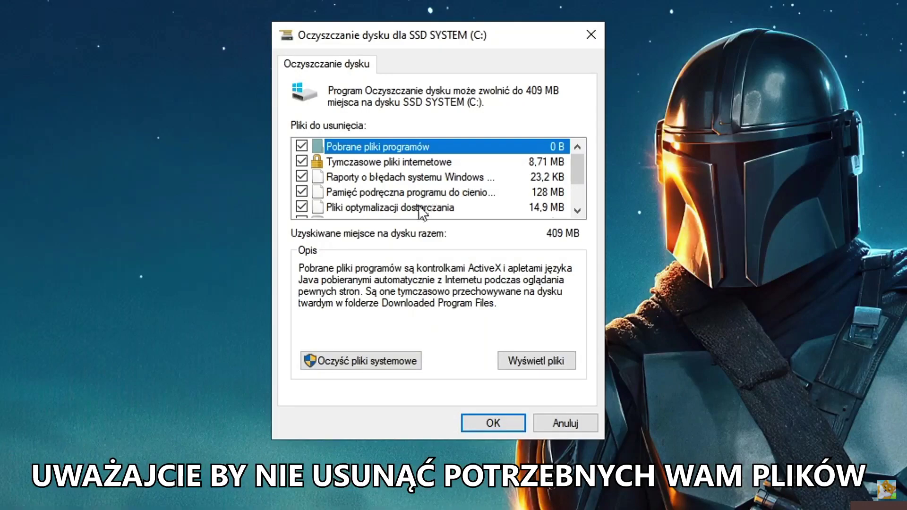
{"action": "left_click", "coordinate": [382, 360]}
{"action": "left_click", "coordinate": [384, 265]}
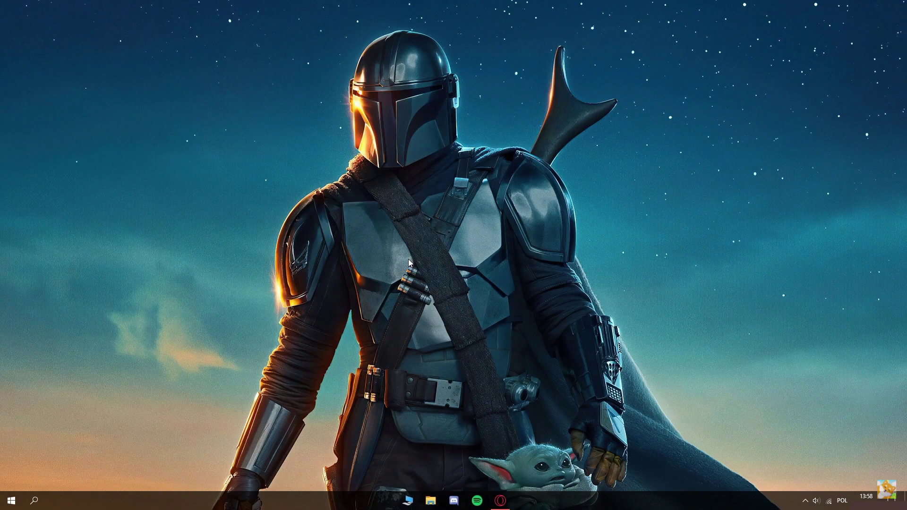
{"action": "right_click", "coordinate": [218, 213]}
{"action": "left_click", "coordinate": [262, 268]}
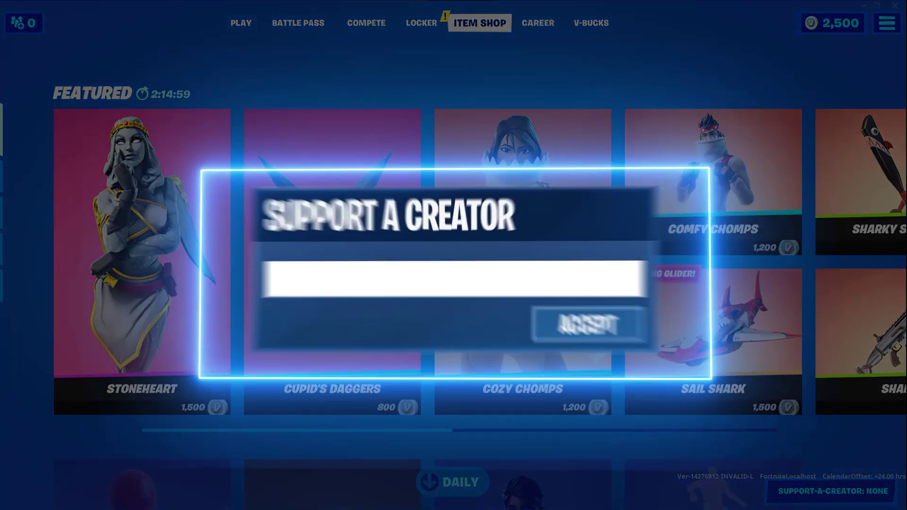
{"action": "type", "text": "Matixx"}
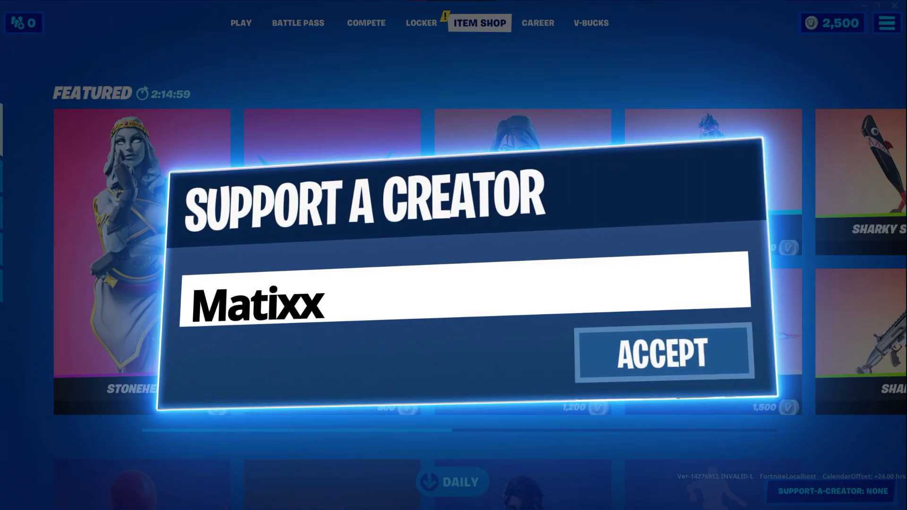